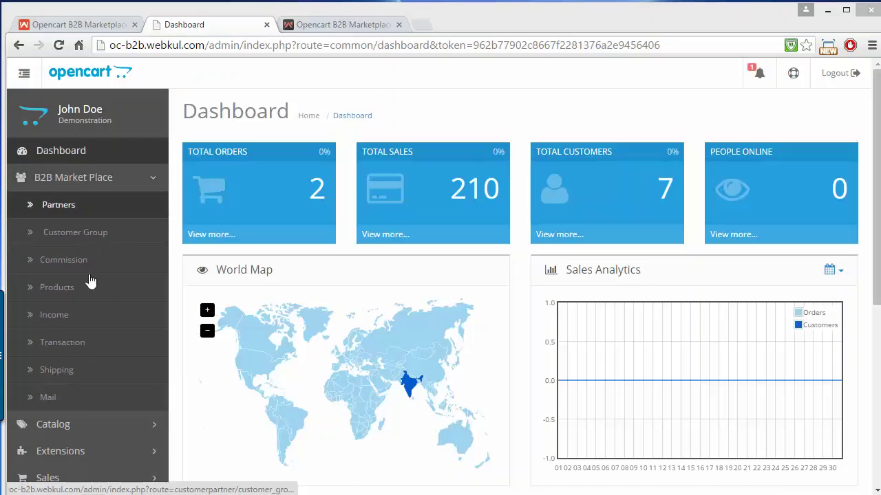
- Open the B2B Market Place partners list and review the listed partners
click(95, 212)
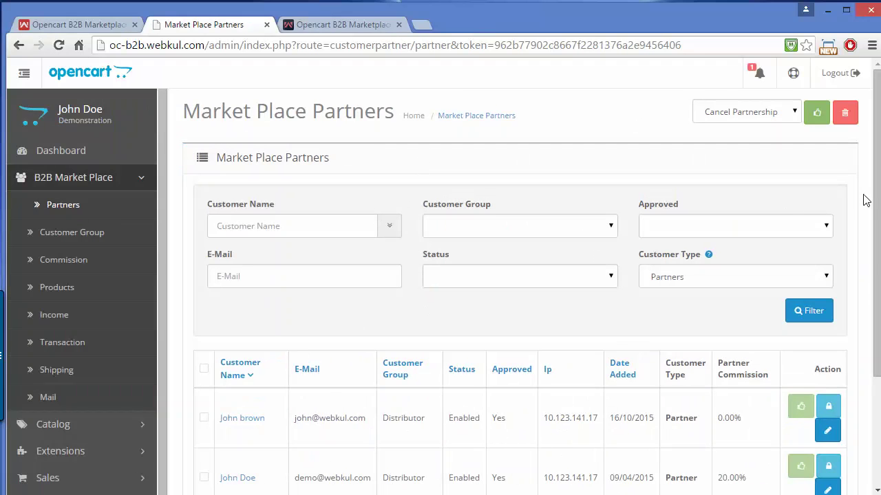
drag(876, 198, 874, 244)
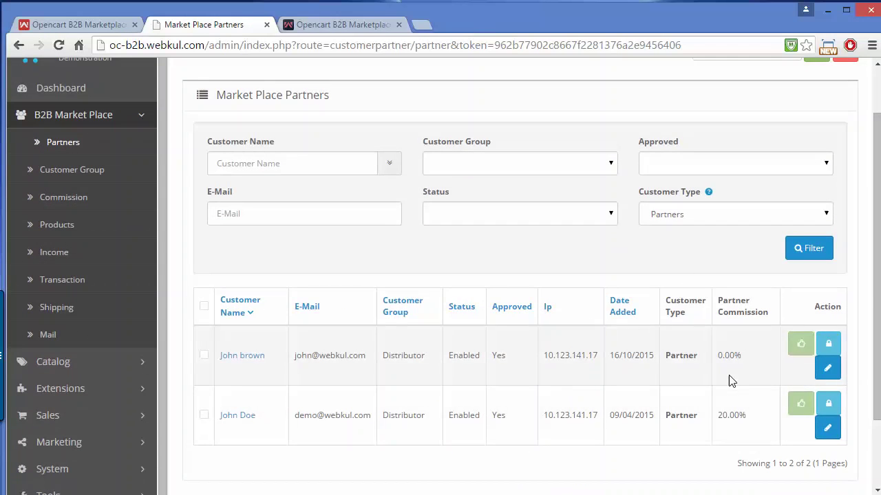
drag(876, 285, 867, 246)
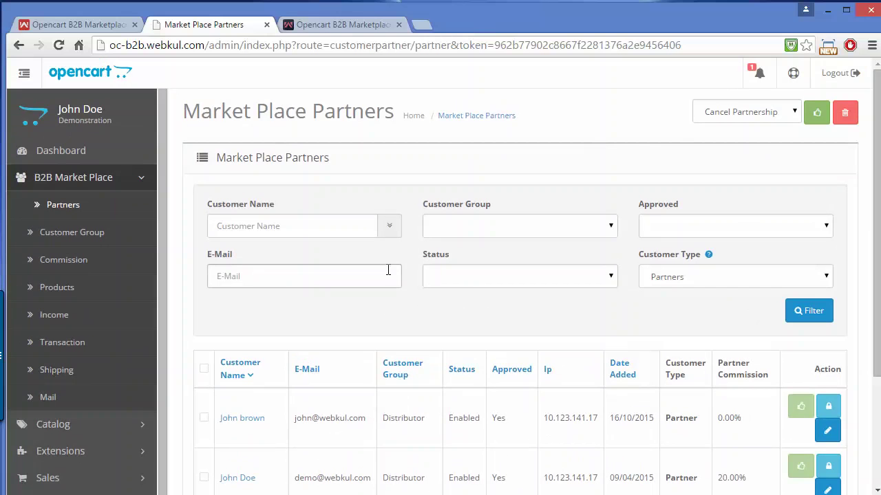
- Examine the partner list's filter fields for customer name, approval, e-mail and status
click(343, 228)
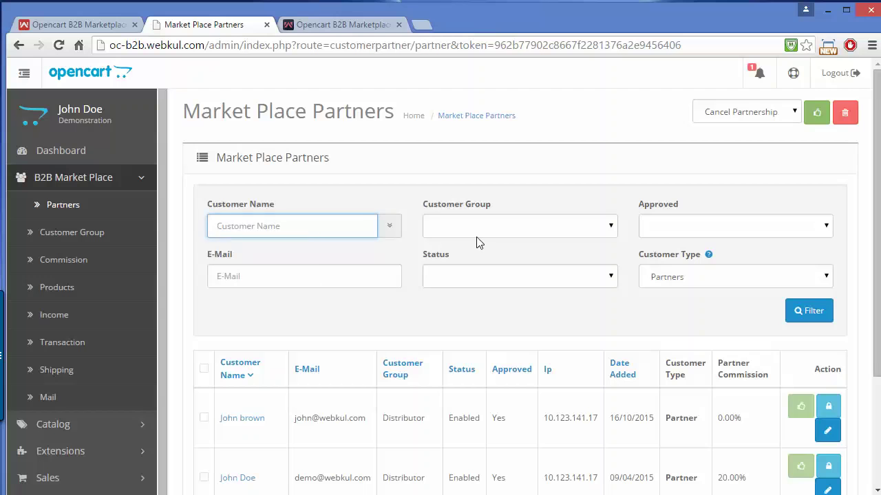
click(676, 231)
click(676, 230)
click(312, 278)
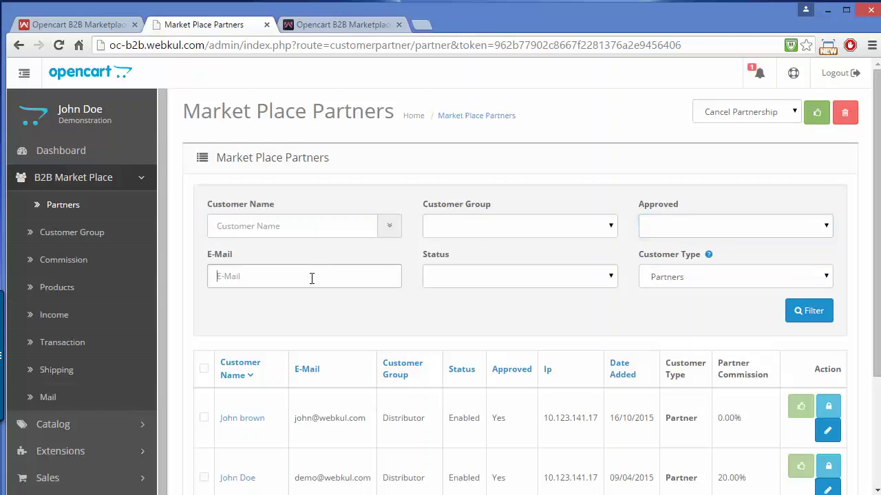
click(449, 279)
click(467, 282)
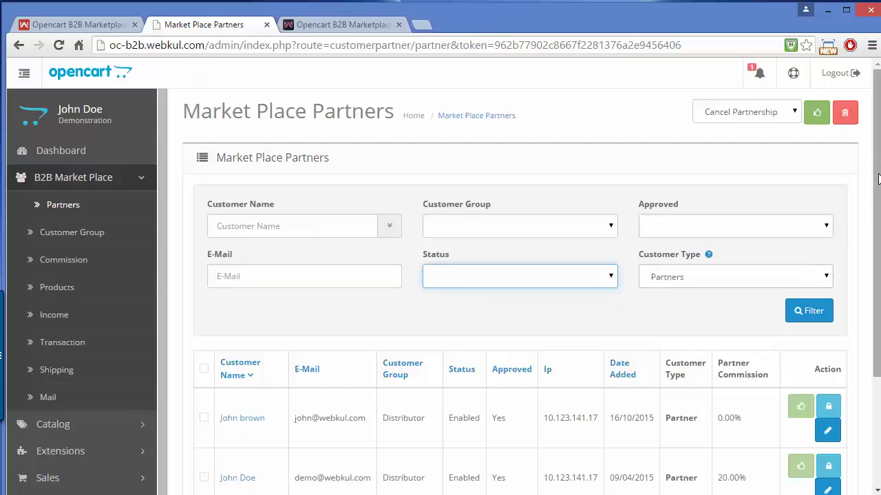
- Open the first partner in the list for editing and review its dashboard statistics, map and latest orders
drag(878, 179, 878, 240)
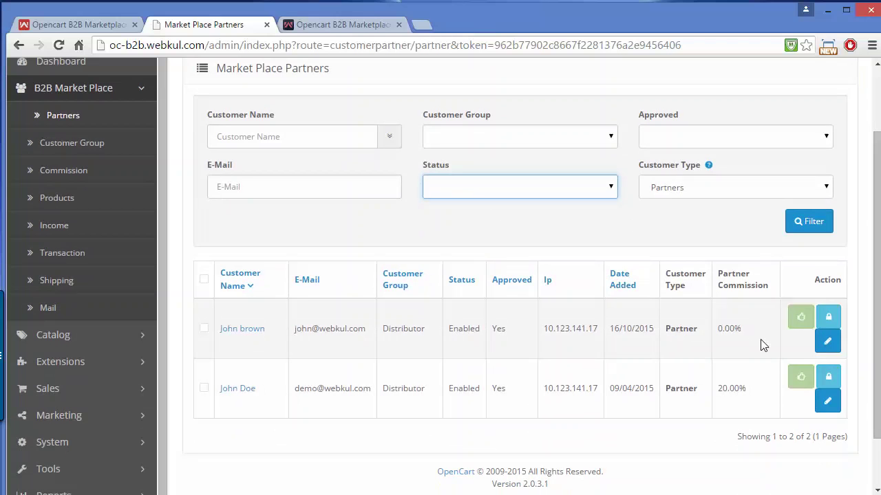
click(828, 343)
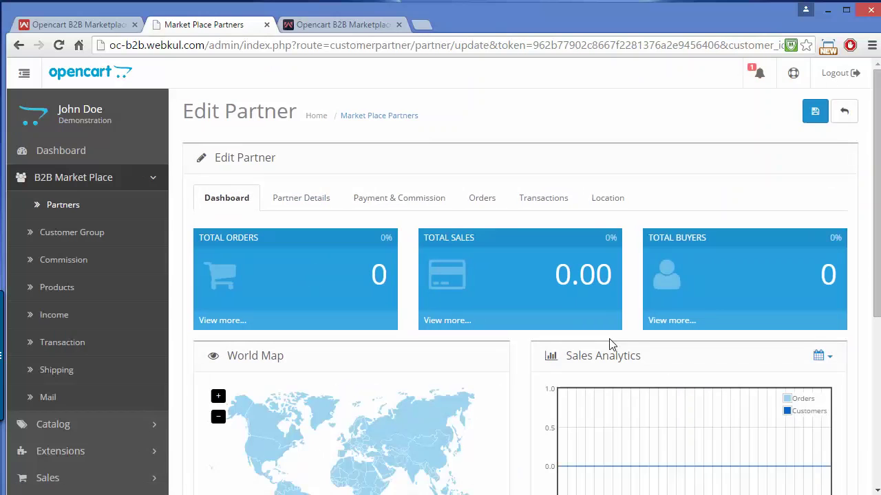
drag(878, 145, 855, 223)
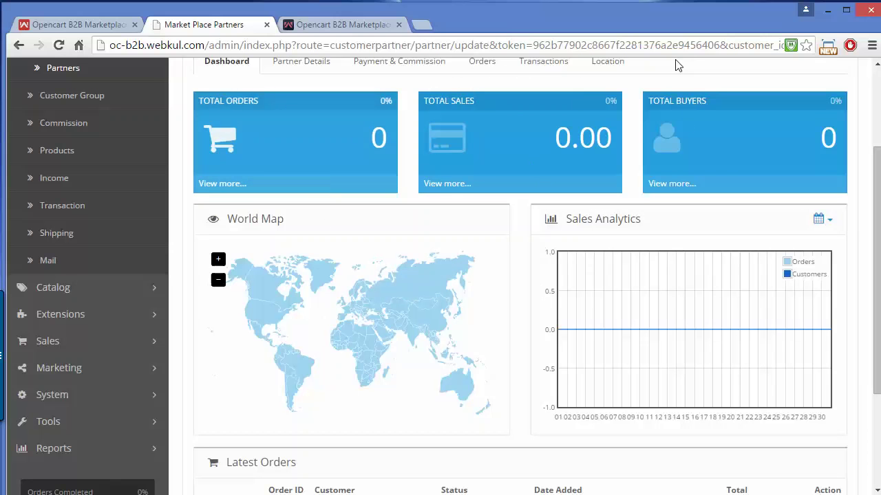
drag(878, 232, 878, 252)
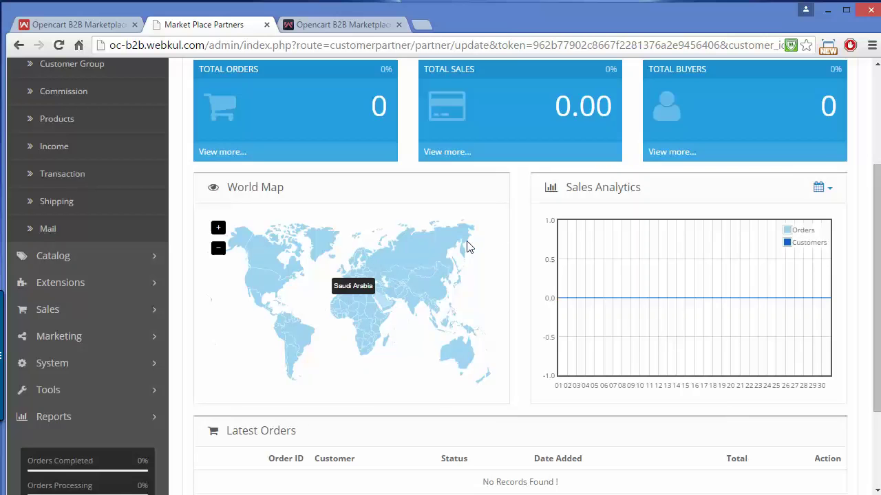
drag(874, 315, 867, 210)
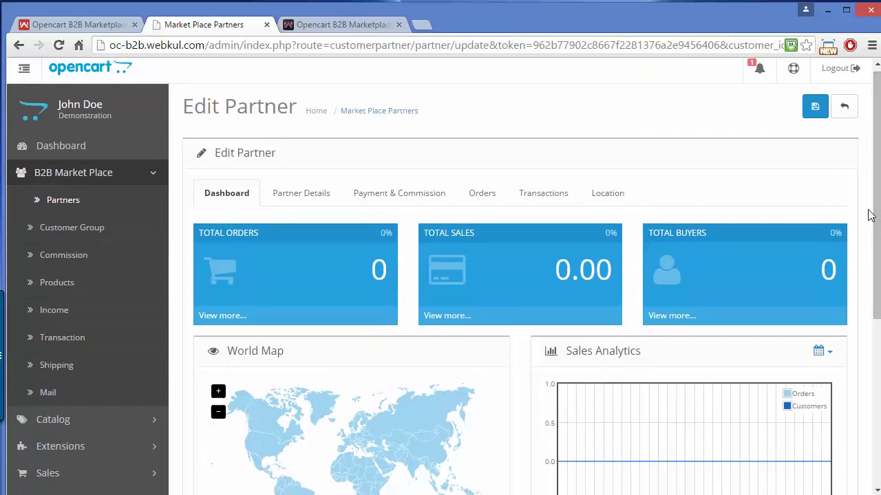
- Open the partner's details and examine the screen name, avatar, gender choices and seller profile info fields
click(306, 199)
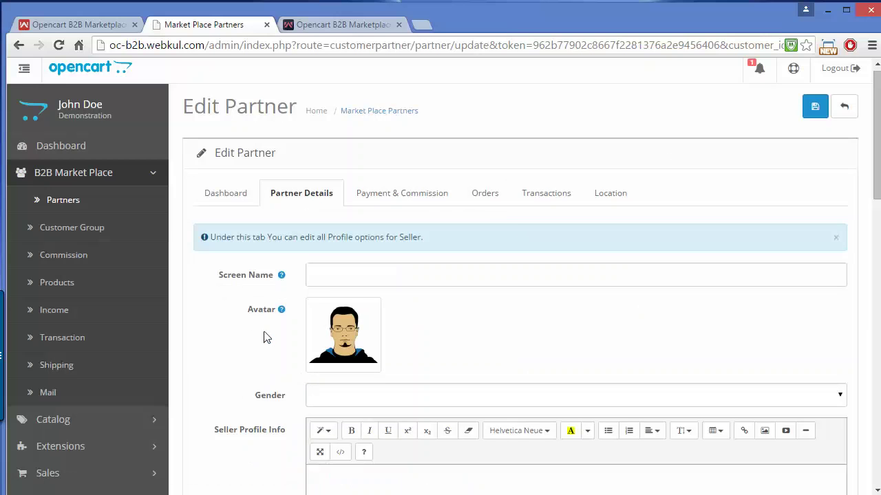
click(339, 285)
scroll(875, 138, down, 1)
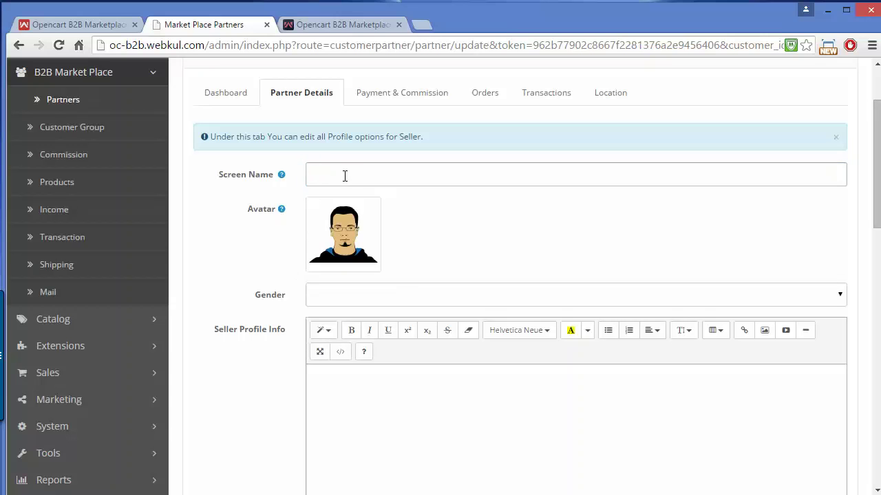
click(345, 176)
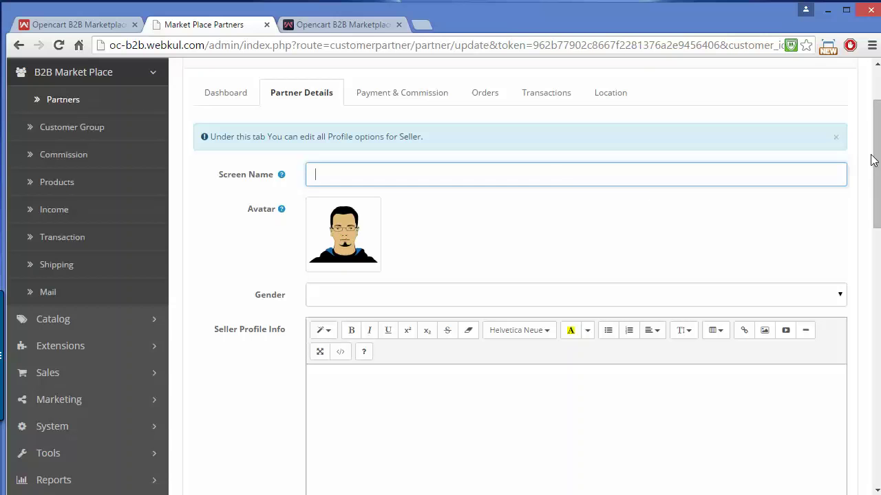
drag(875, 159, 877, 189)
click(363, 211)
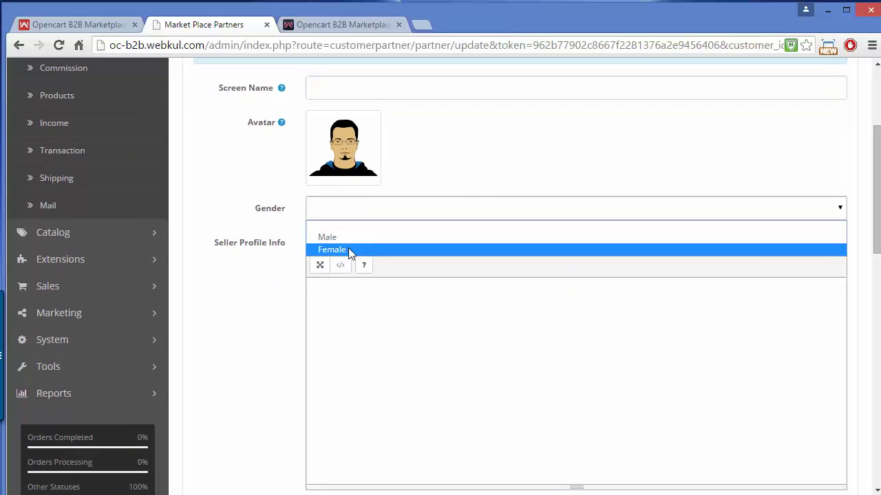
click(360, 214)
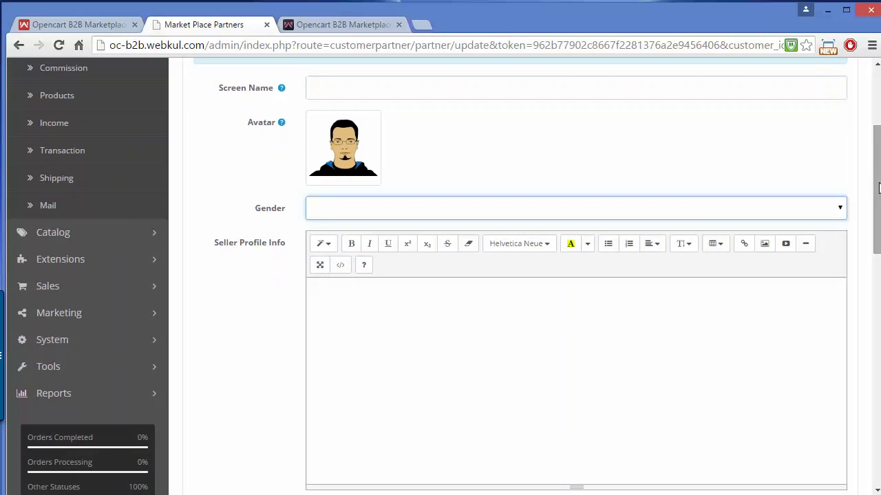
drag(877, 190, 876, 237)
click(432, 208)
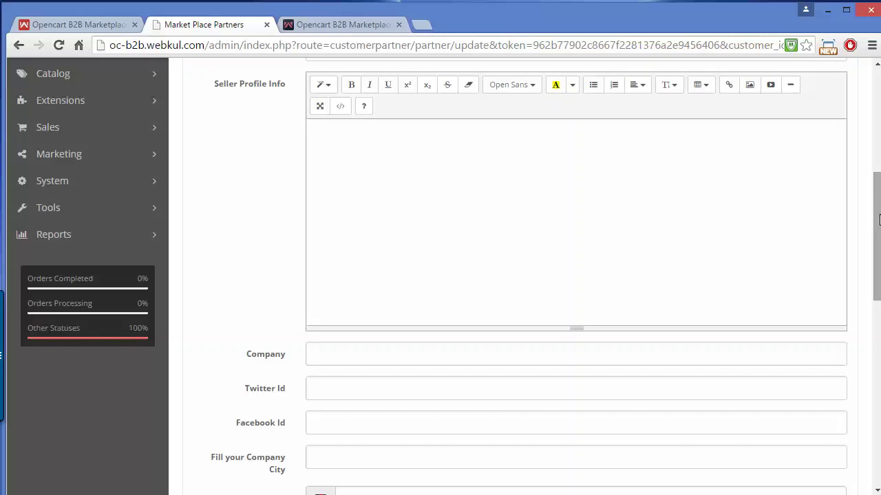
- Examine the partner's company, Twitter ID, Facebook ID and company city fields and the available country options
drag(878, 216, 878, 269)
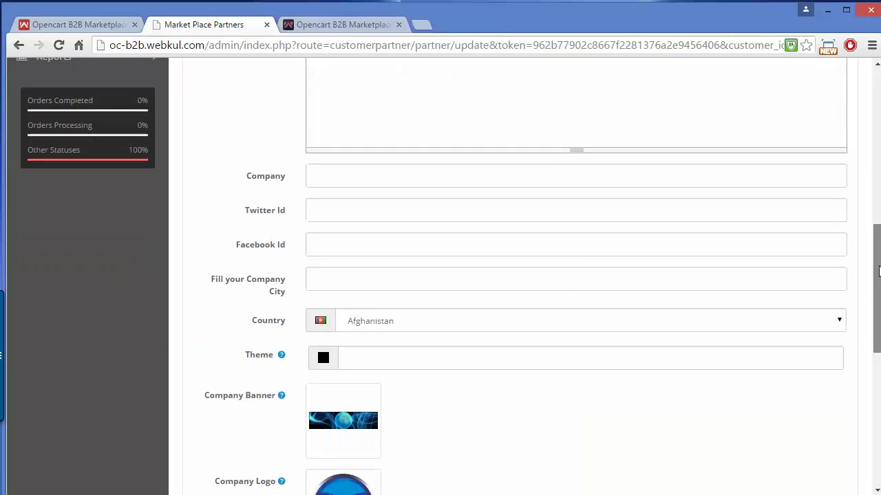
click(440, 177)
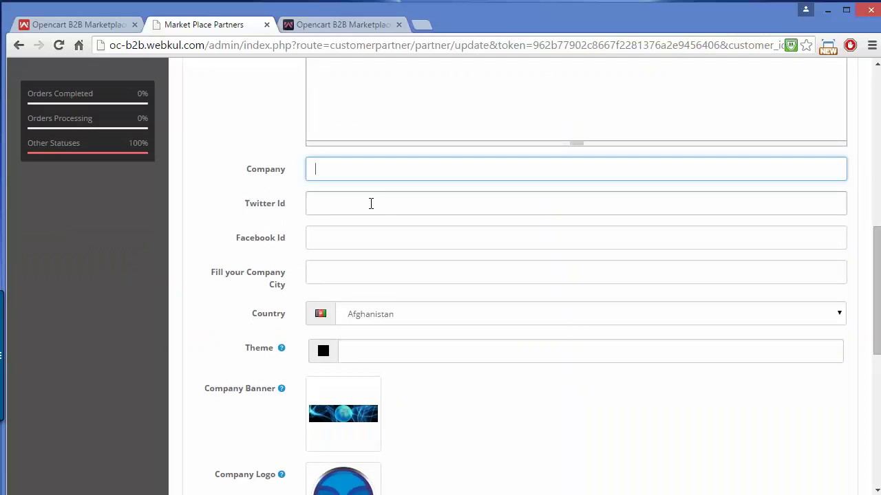
click(371, 203)
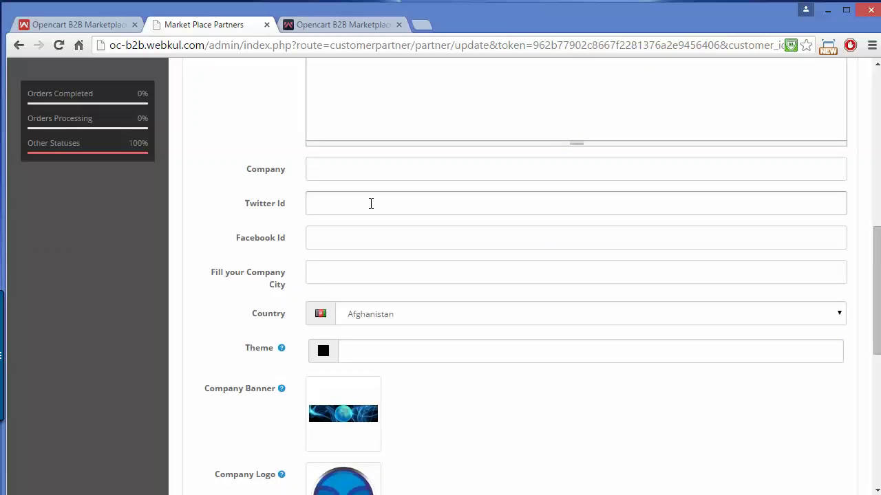
click(352, 242)
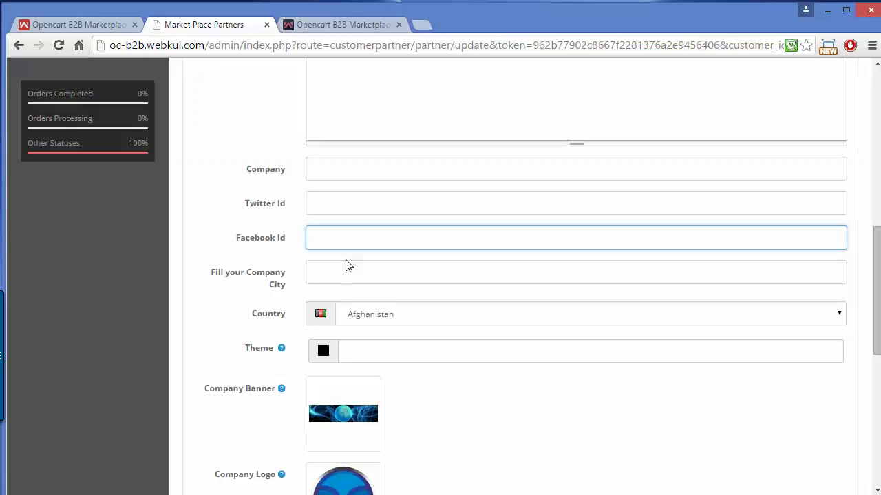
click(341, 273)
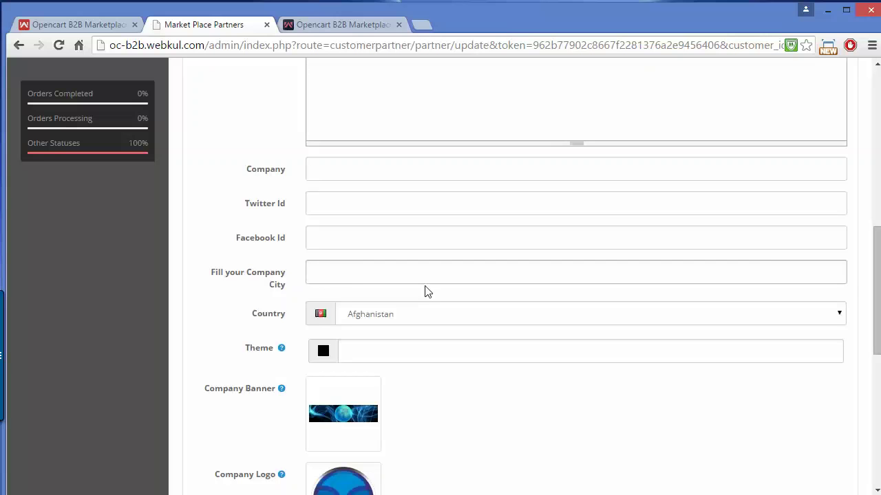
click(419, 321)
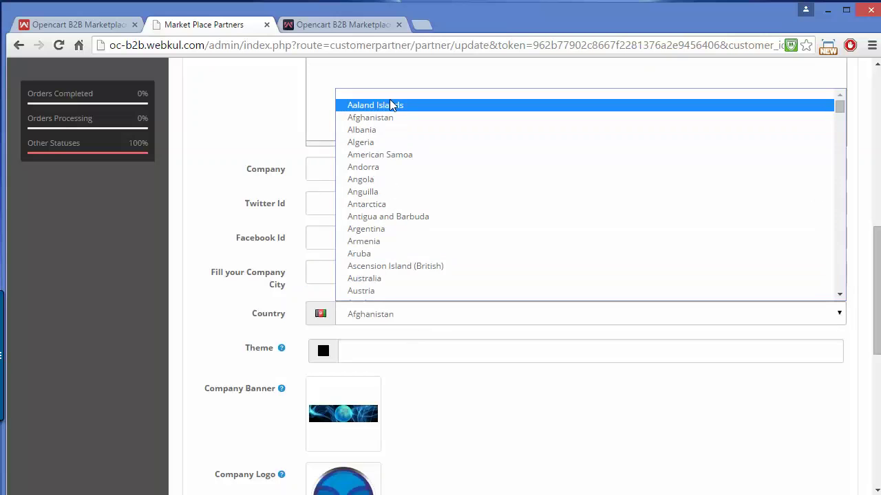
click(221, 322)
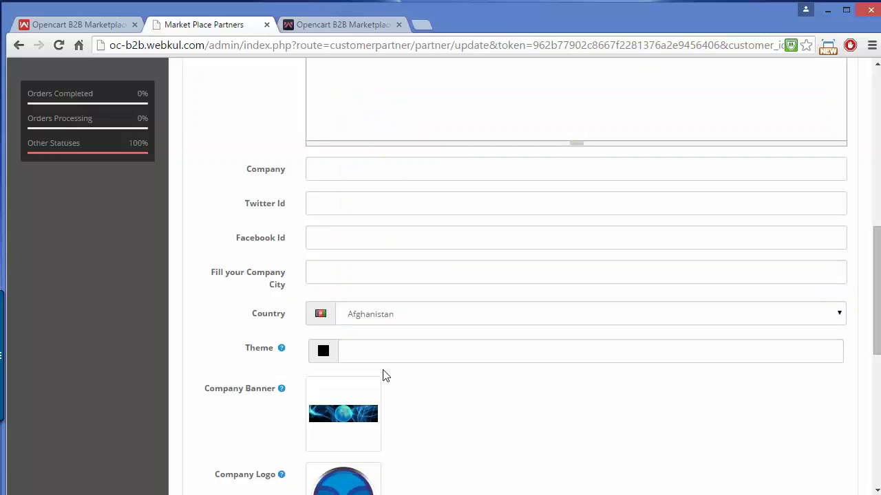
- Set the partner's theme colour to #000000 with the colour picker, trying several hues
click(321, 353)
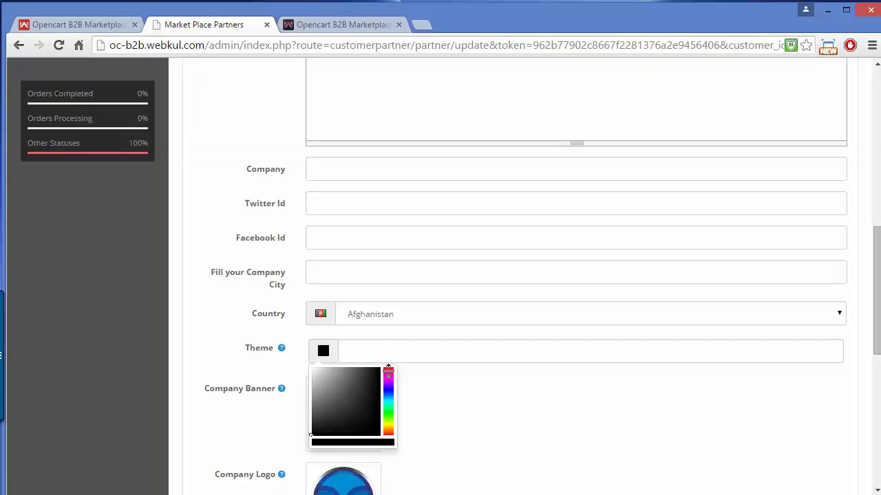
click(389, 409)
click(388, 395)
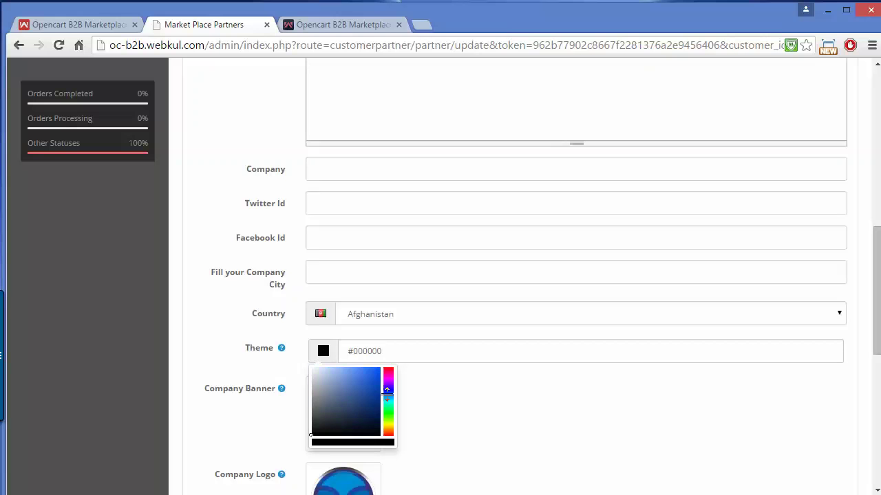
click(386, 390)
click(388, 379)
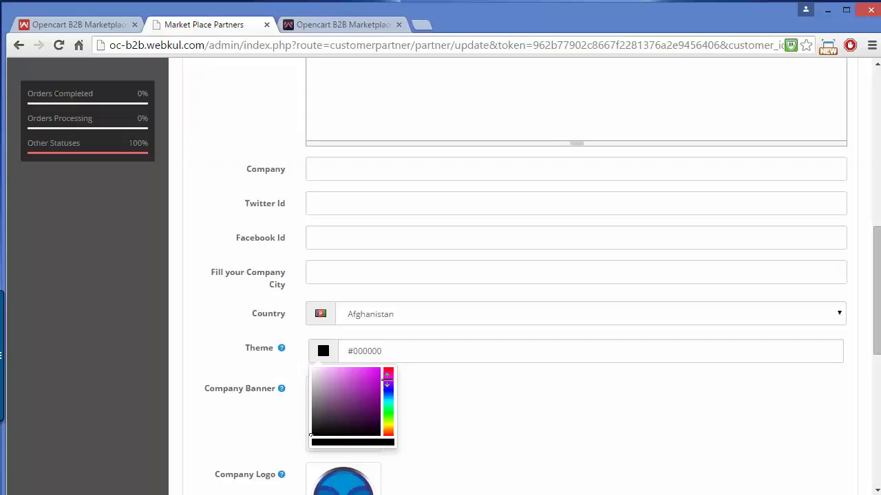
click(570, 404)
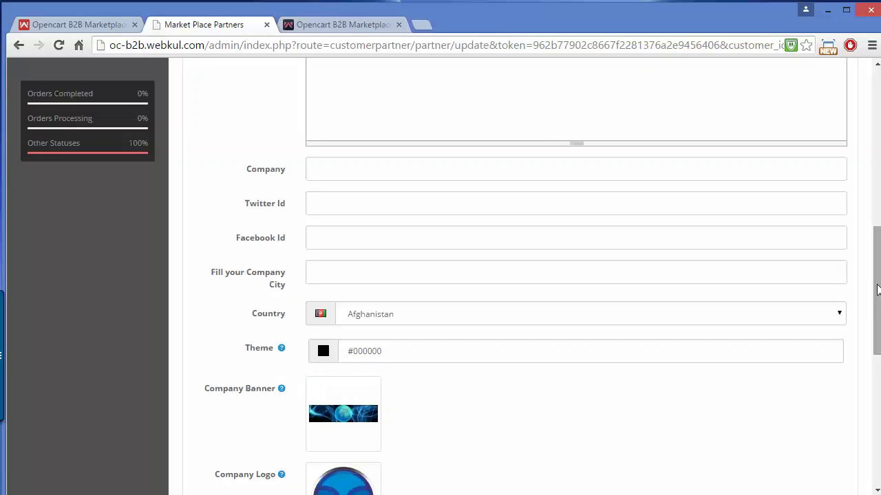
- Examine the edit options for the company banner and logo, and the company info editor
drag(878, 287, 877, 331)
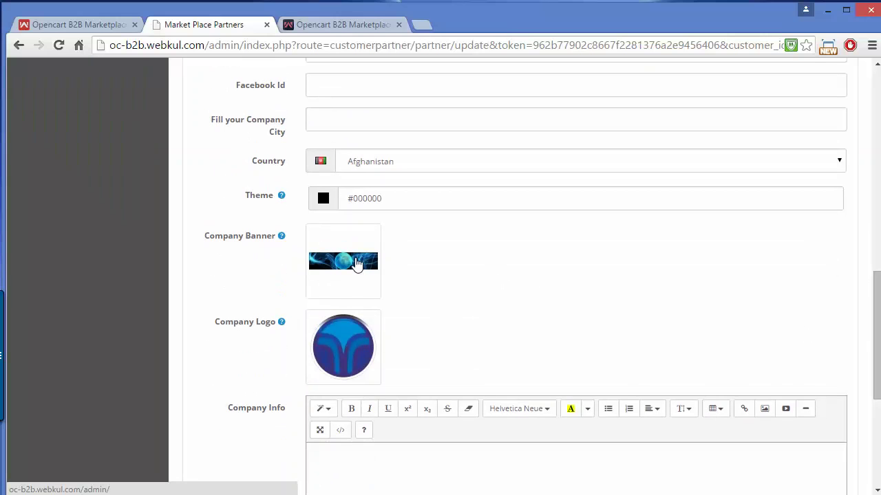
click(356, 264)
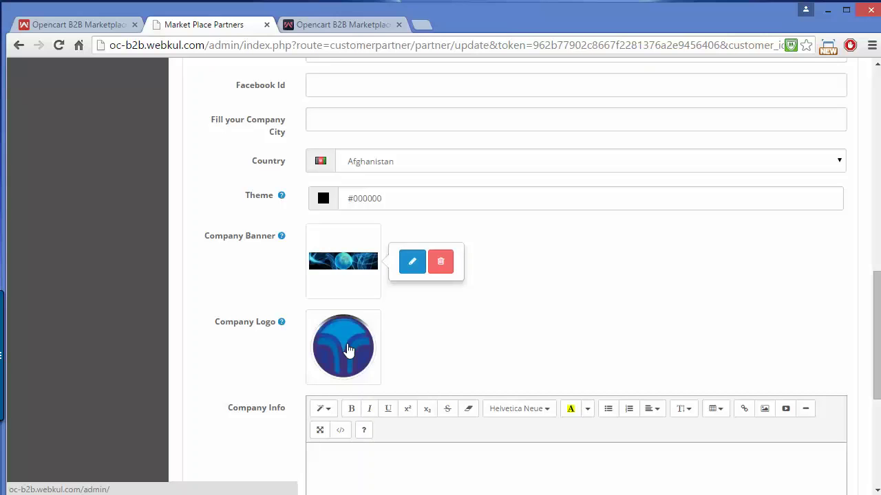
click(359, 346)
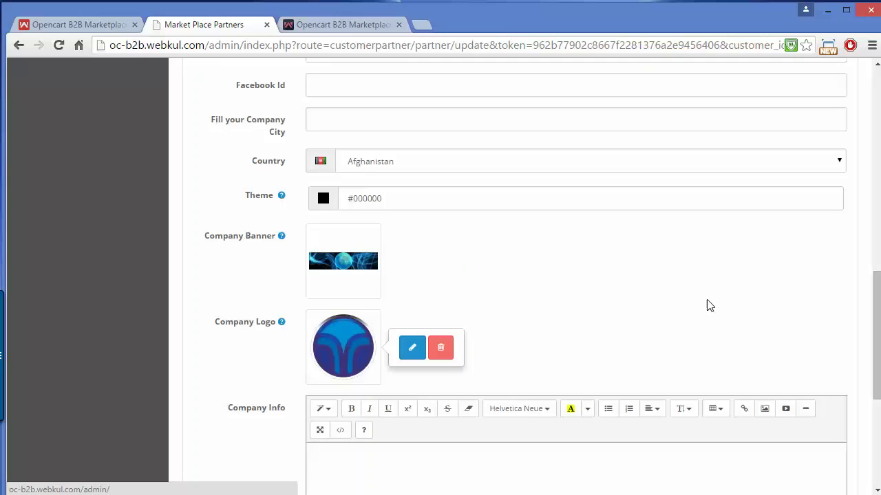
drag(878, 300, 878, 339)
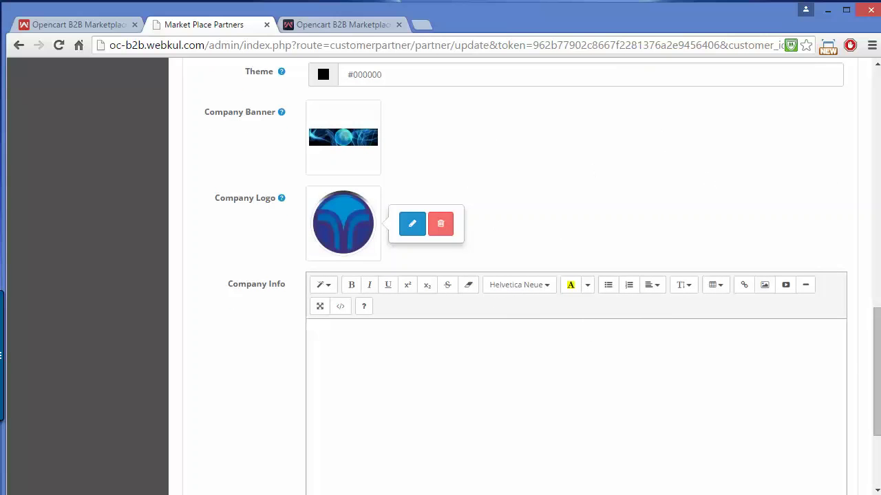
drag(873, 337, 872, 391)
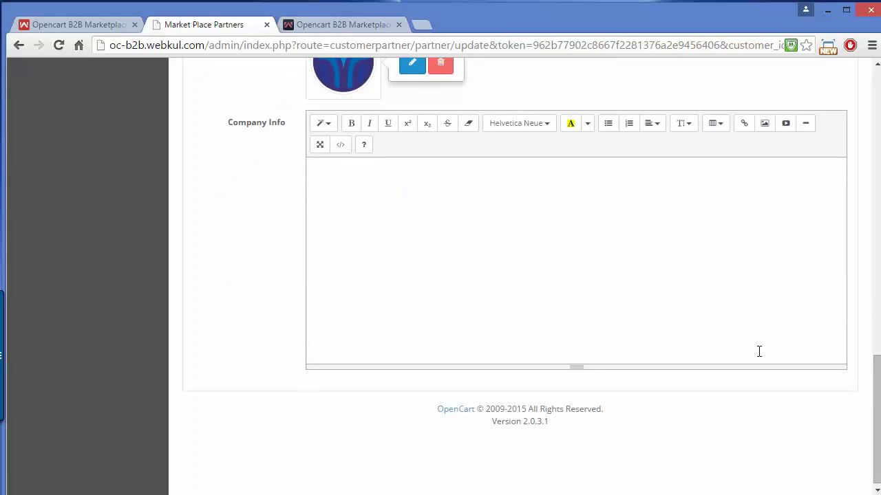
click(474, 267)
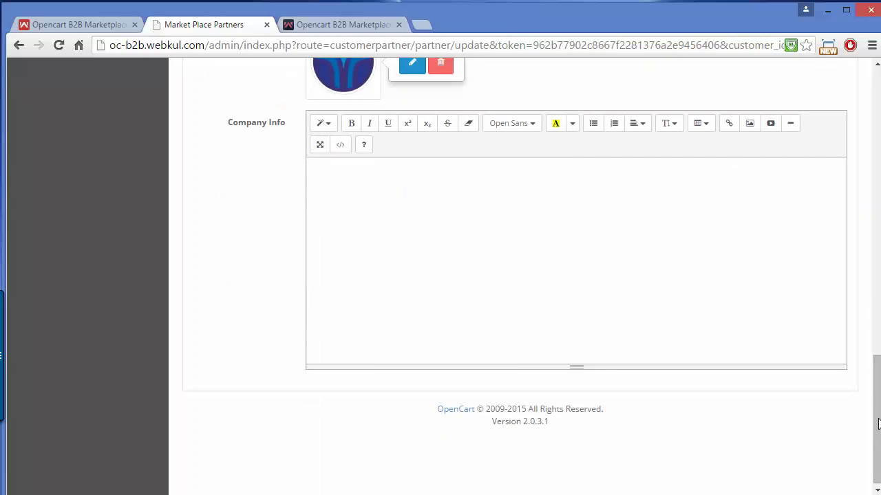
drag(878, 415, 849, 114)
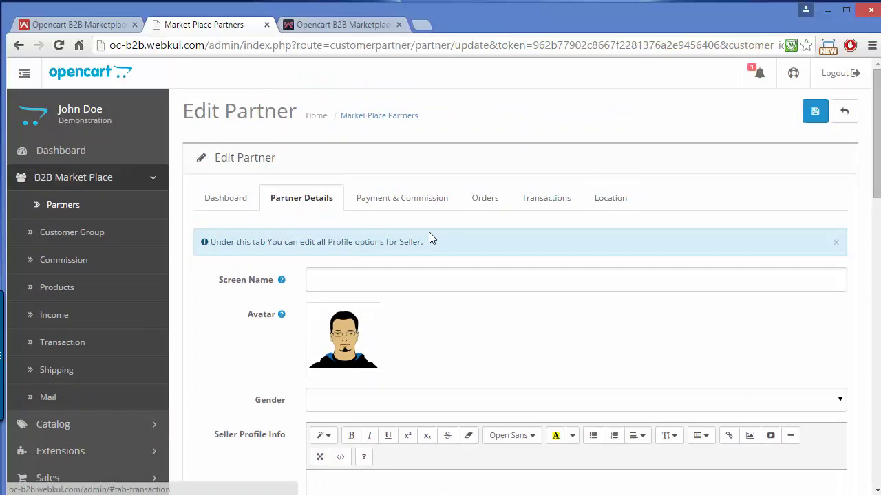
- Examine the partner's commission, PayPal ID and other payment info fields and the products available for adding to the seller
click(393, 206)
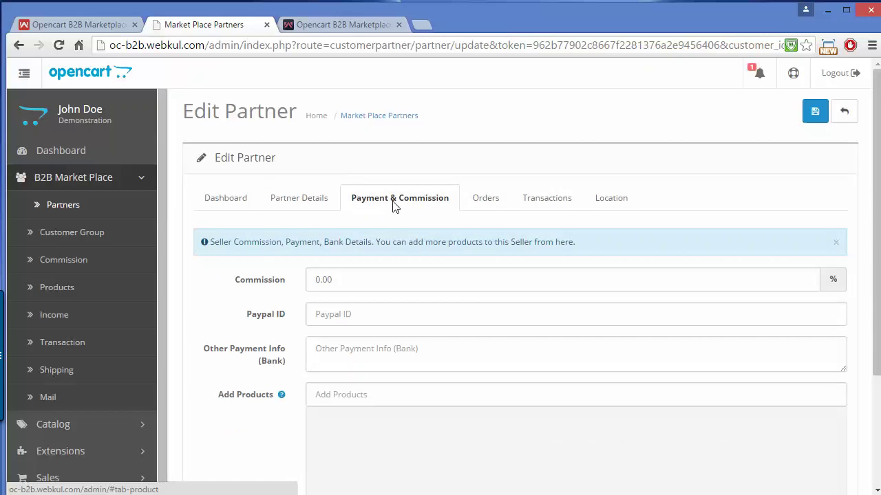
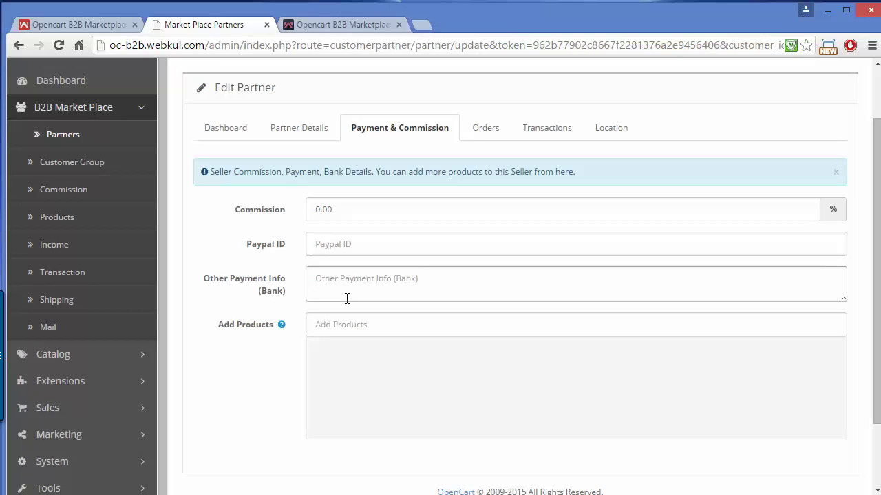
click(326, 364)
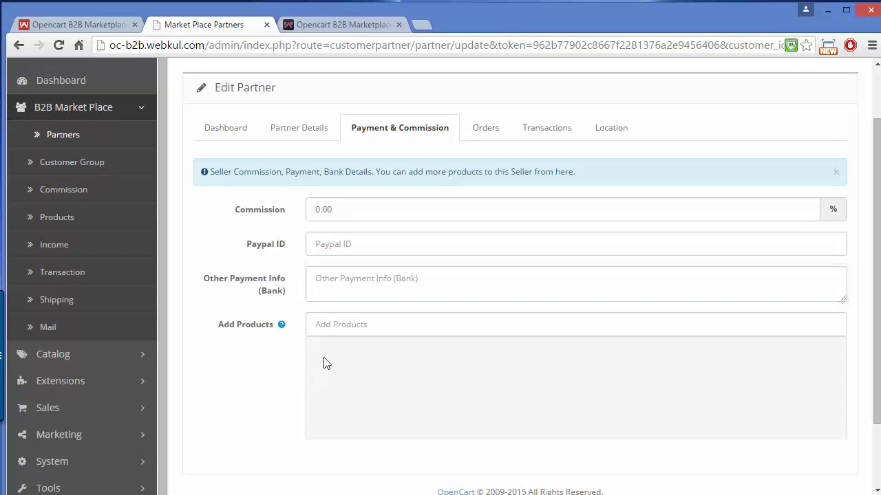
click(366, 325)
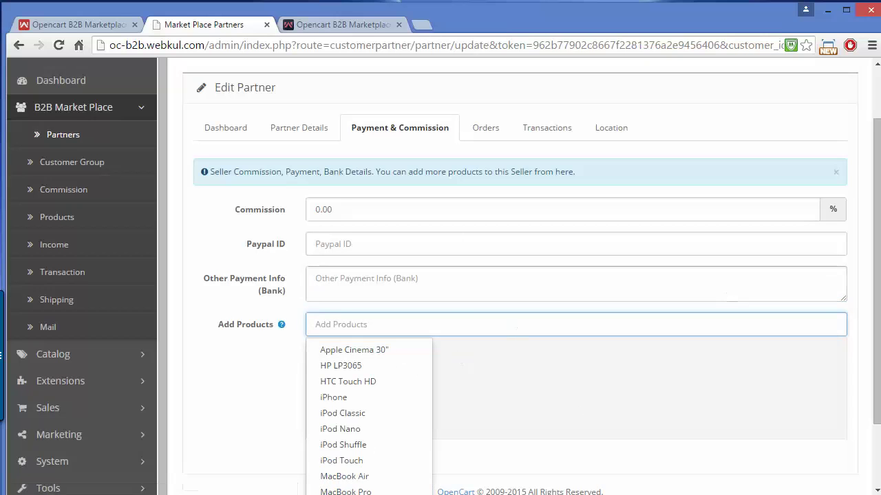
drag(876, 203, 877, 263)
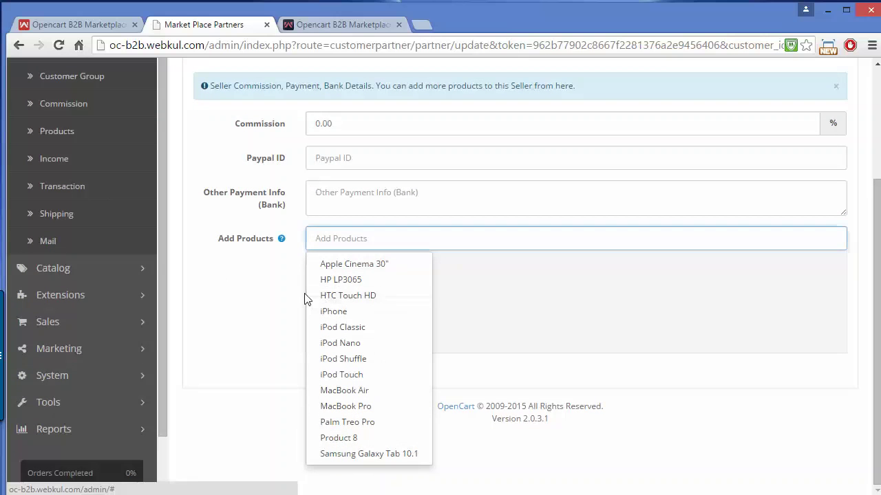
click(270, 296)
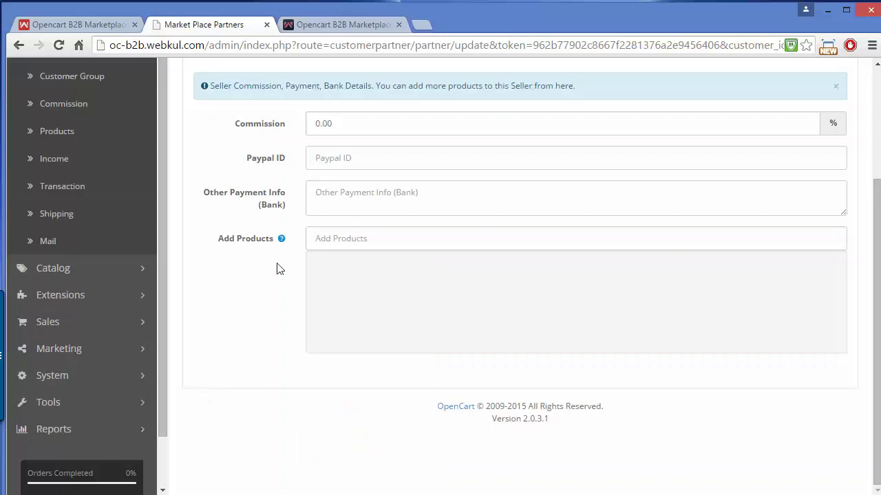
scroll(238, 359, up, 1)
scroll(238, 359, up, 2)
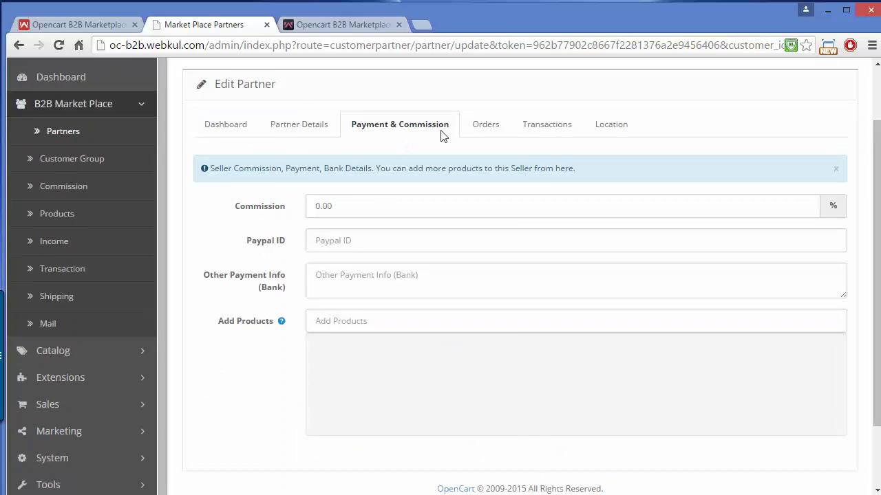
- Examine the partner's orders, transactions with the description and amount fields for adding one, and location
click(477, 131)
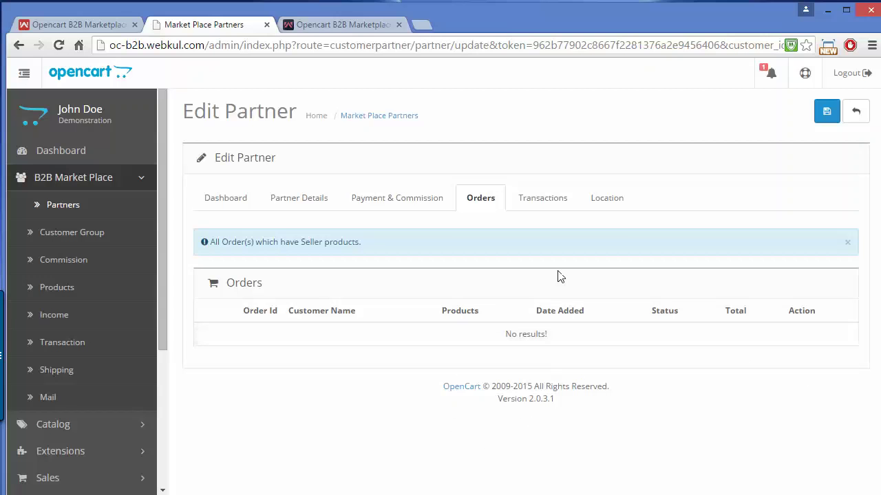
click(549, 207)
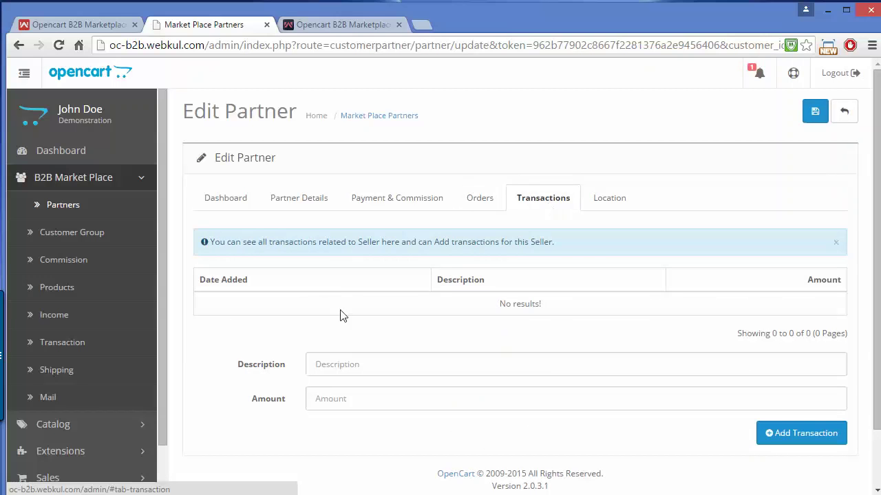
click(335, 364)
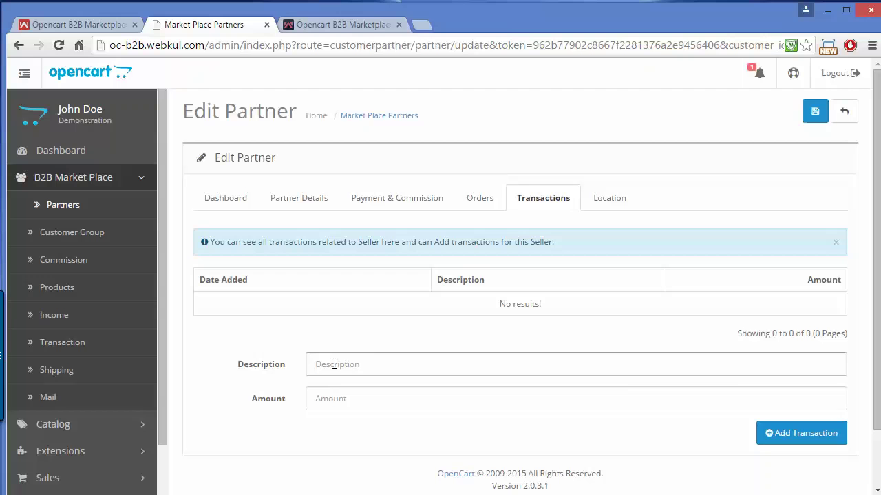
click(625, 391)
click(772, 446)
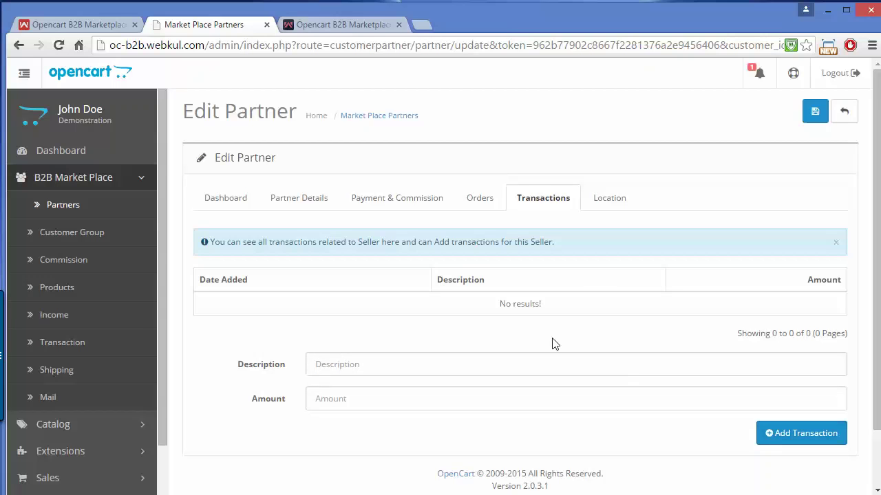
click(604, 206)
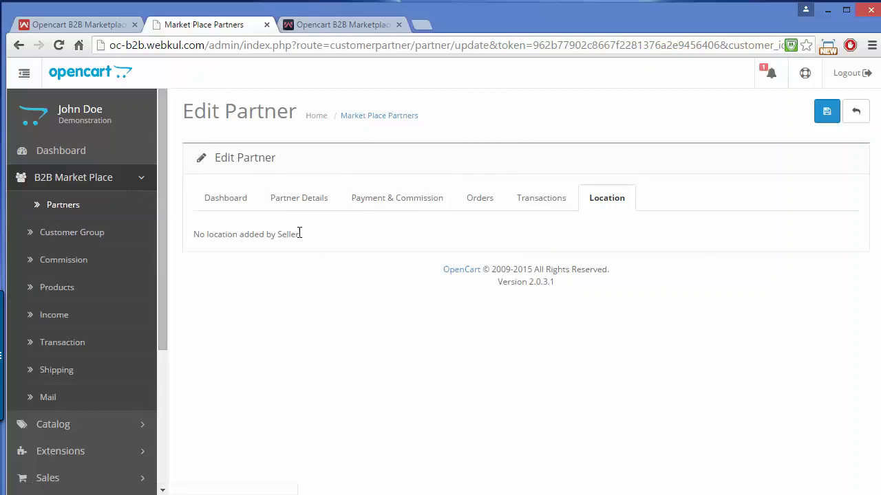
- Try to save the partner's profile and look over the partner's dashboard
click(826, 117)
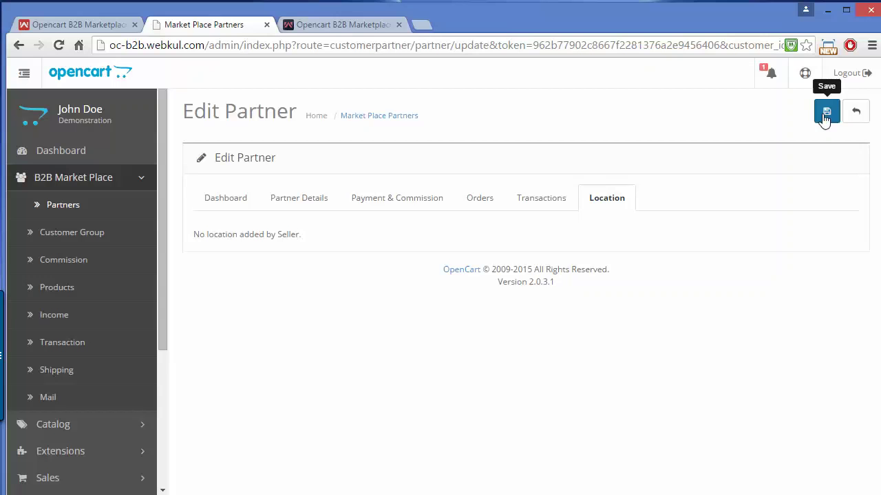
click(826, 116)
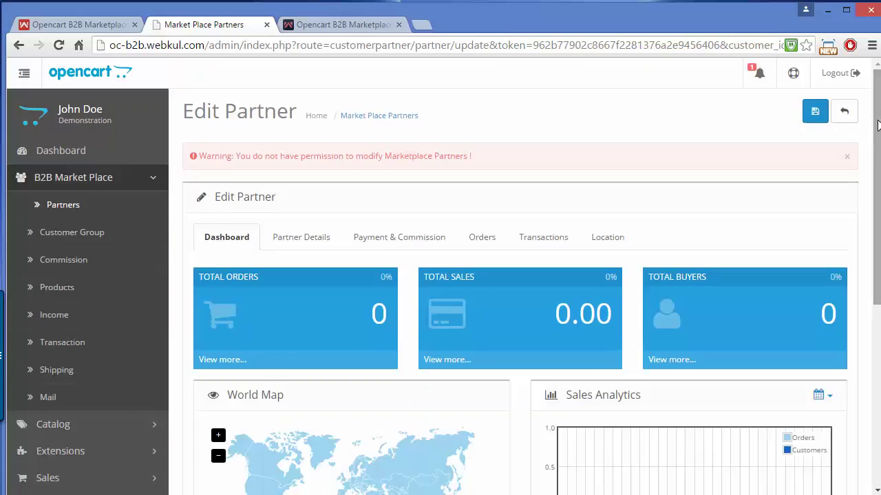
drag(877, 124, 868, 238)
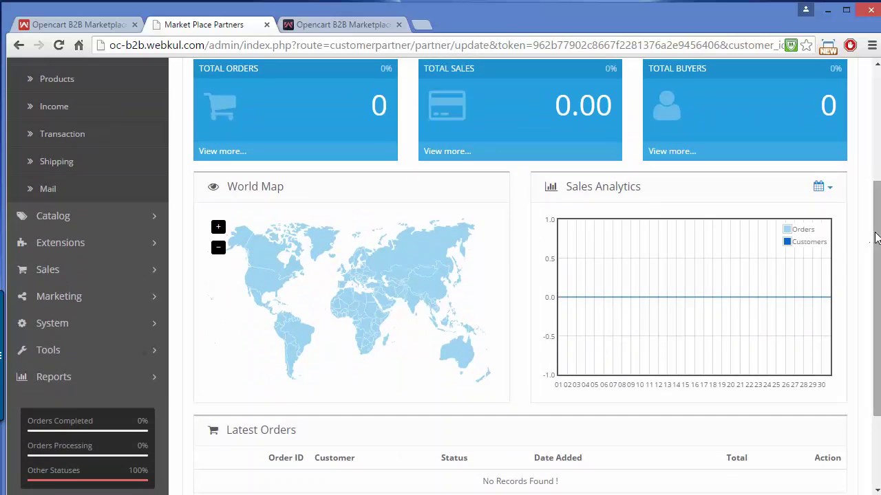
drag(868, 238, 868, 198)
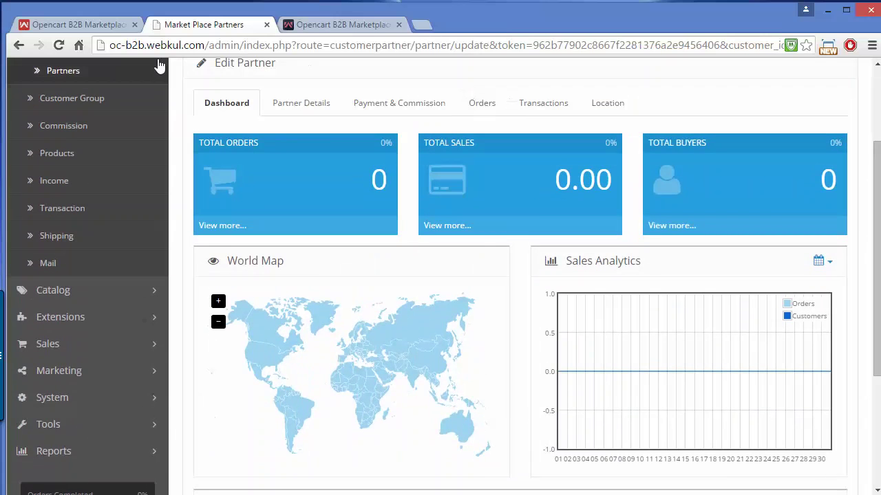
- Return to the marketplace partners list and examine its filters and partner entries
click(124, 77)
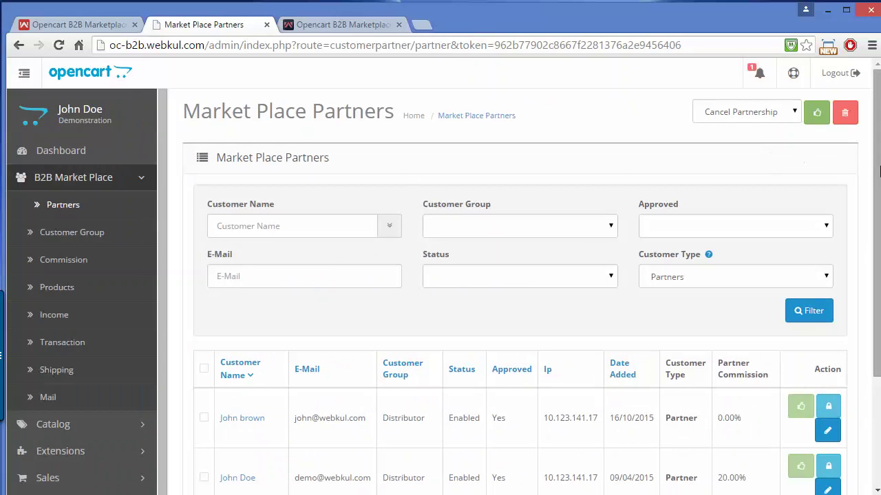
scroll(880, 171, down, 3)
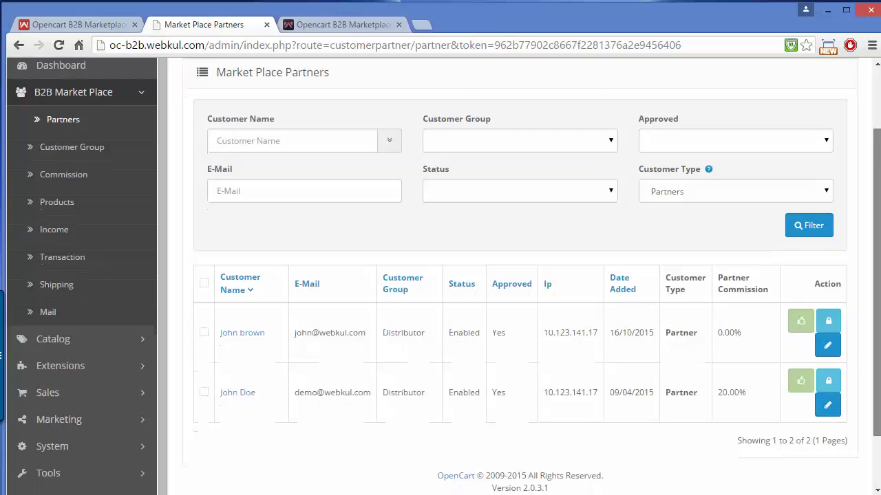
scroll(872, 201, up, 1)
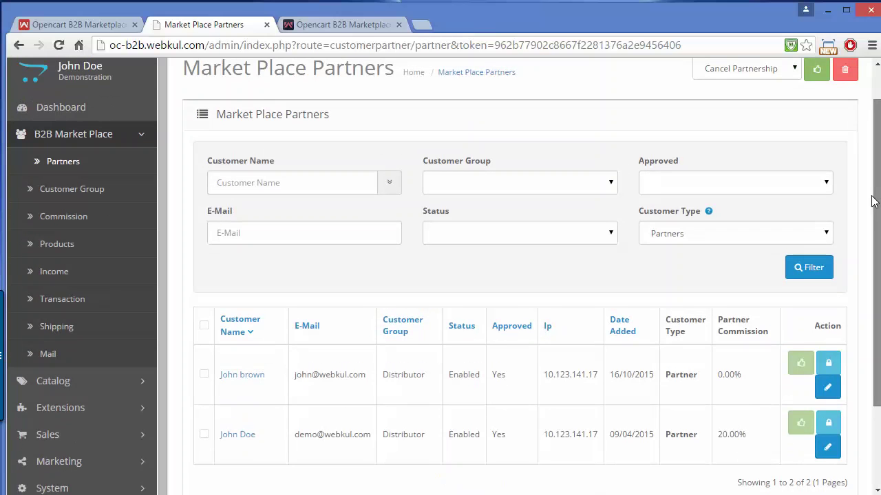
scroll(872, 201, down, 2)
scroll(870, 172, up, 3)
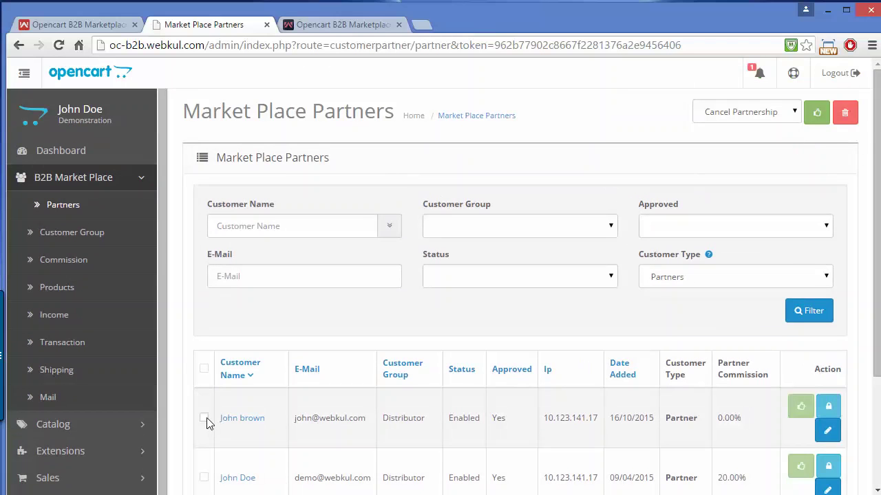
- Select the first partner in the list, examine the partnership and approval actions, and clear the selection
click(204, 418)
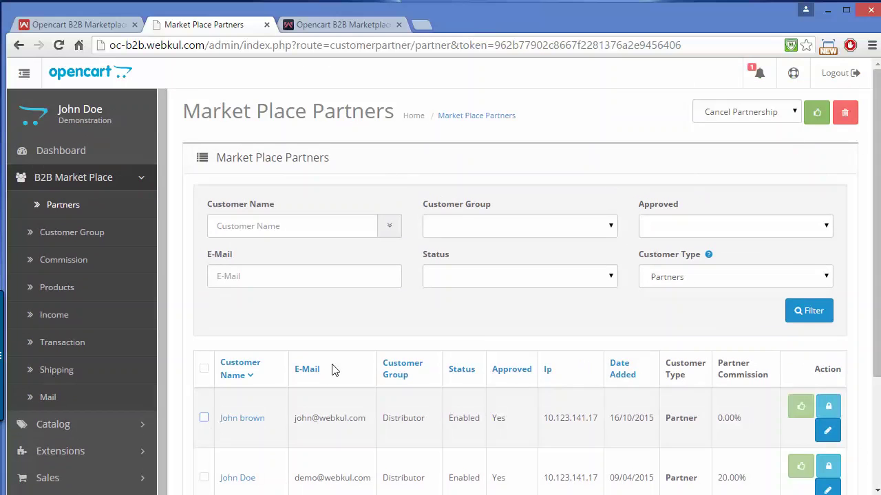
click(792, 112)
click(792, 112)
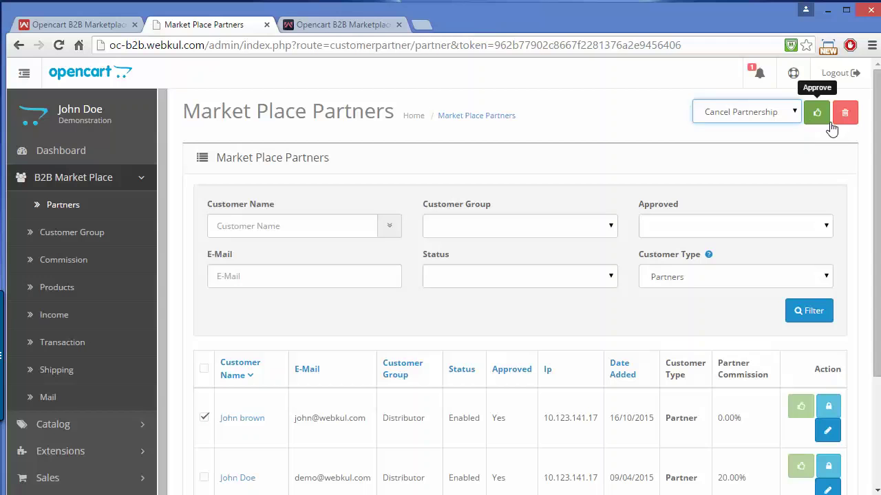
click(819, 126)
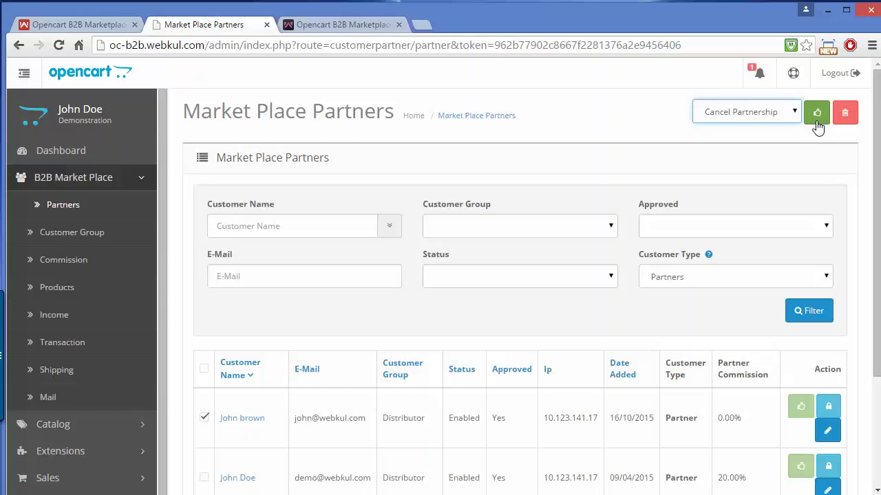
click(204, 420)
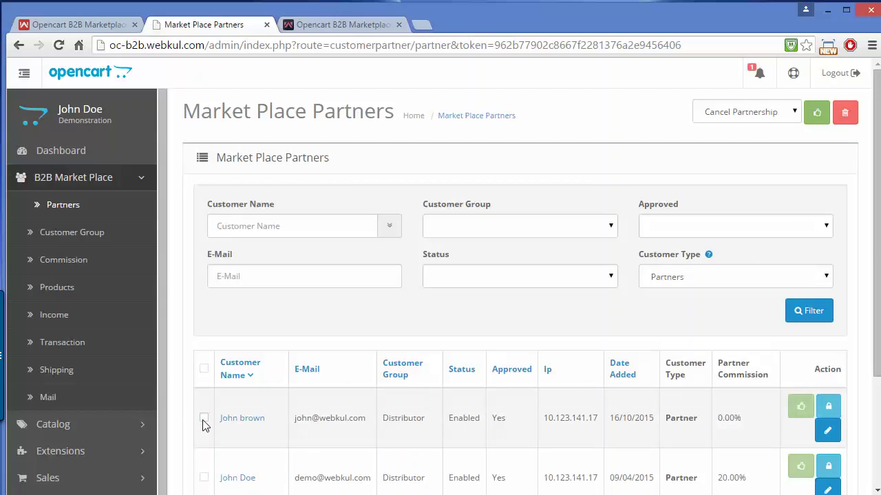
drag(877, 241, 876, 205)
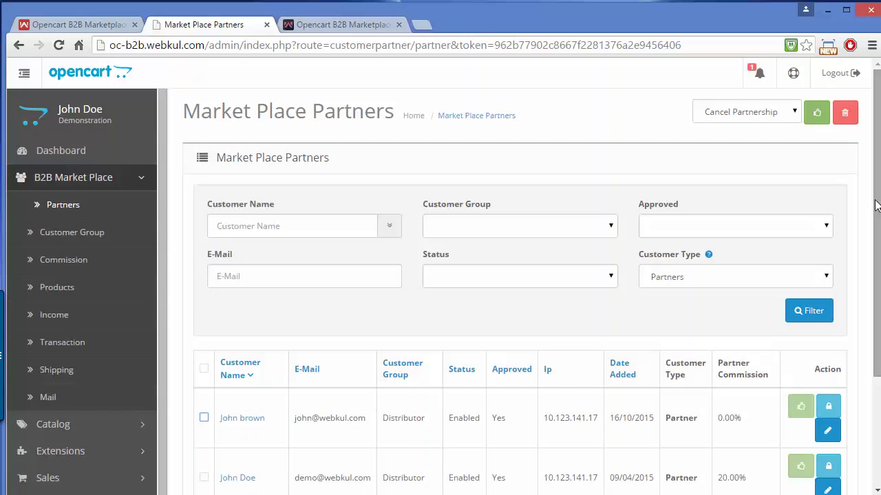
- Open the Distributor marketplace customer group for editing and examine its name, description, parent setting and group rights
click(101, 234)
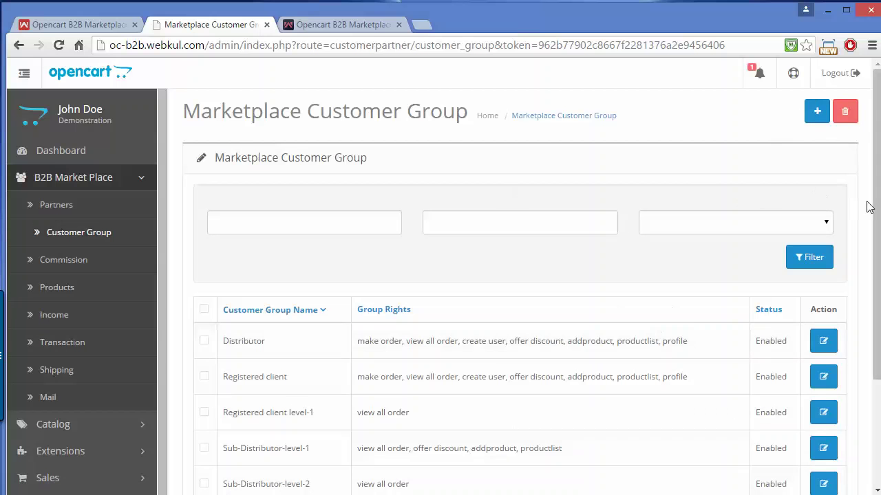
drag(874, 201, 876, 261)
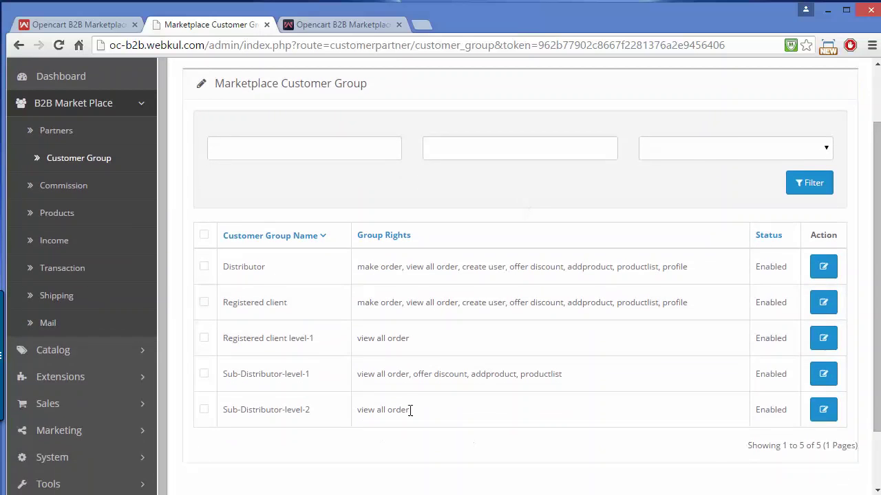
click(826, 270)
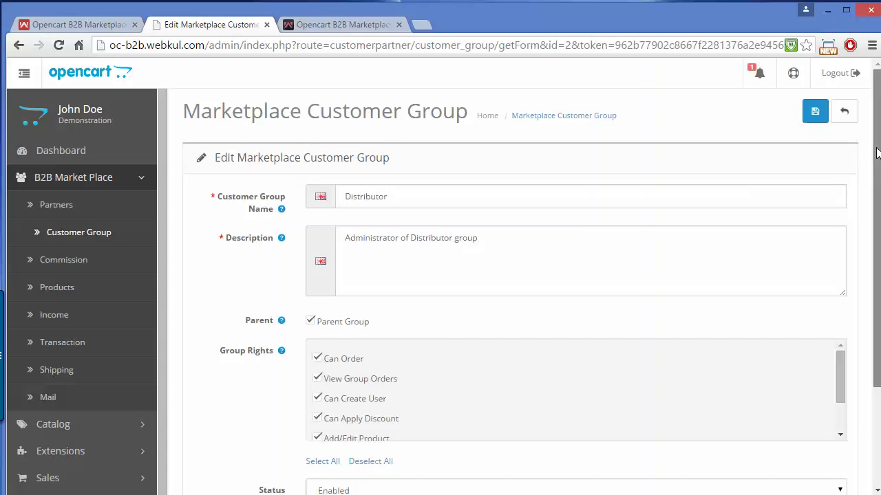
drag(877, 153, 878, 194)
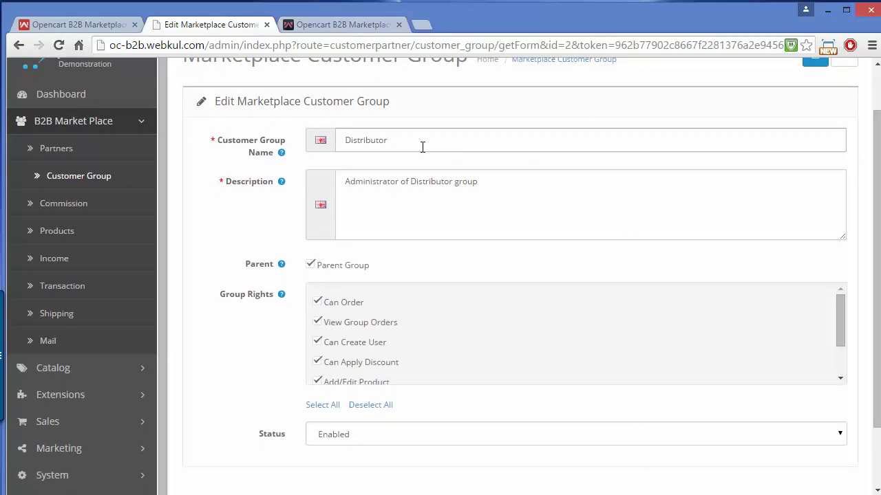
click(418, 196)
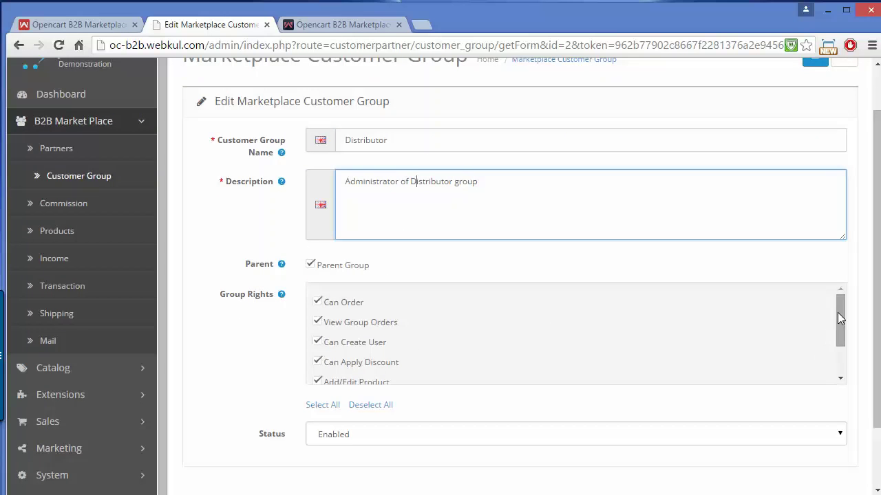
mouse_move(837, 312)
mouse_down()
mouse_move(839, 351)
mouse_move(832, 299)
mouse_up()
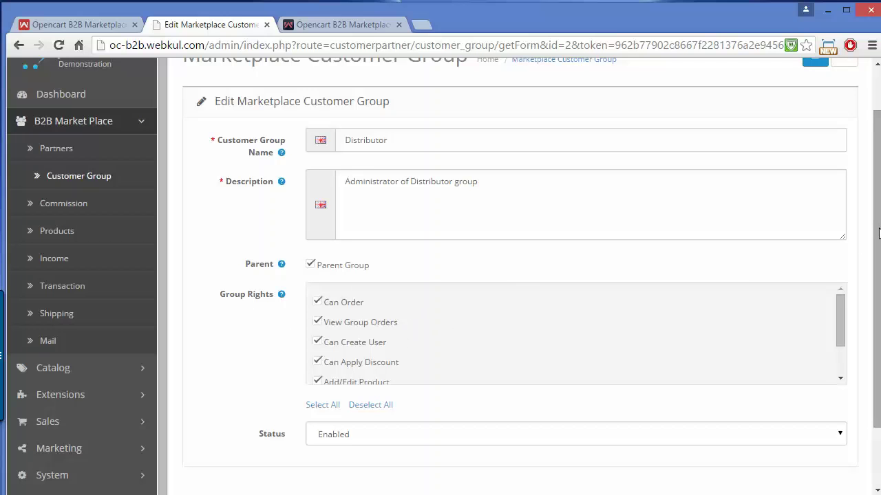
- Check the status choices of the Distributor customer group and save the group with its status set to Enabled
drag(878, 234, 876, 298)
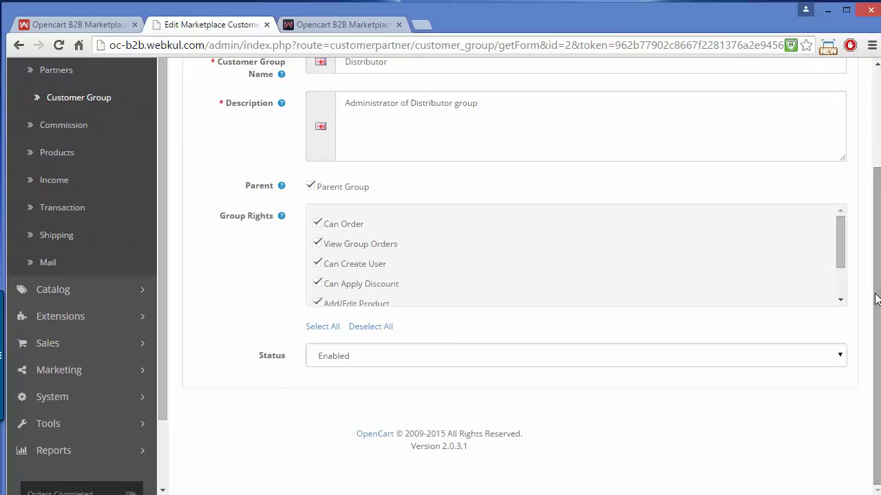
click(400, 363)
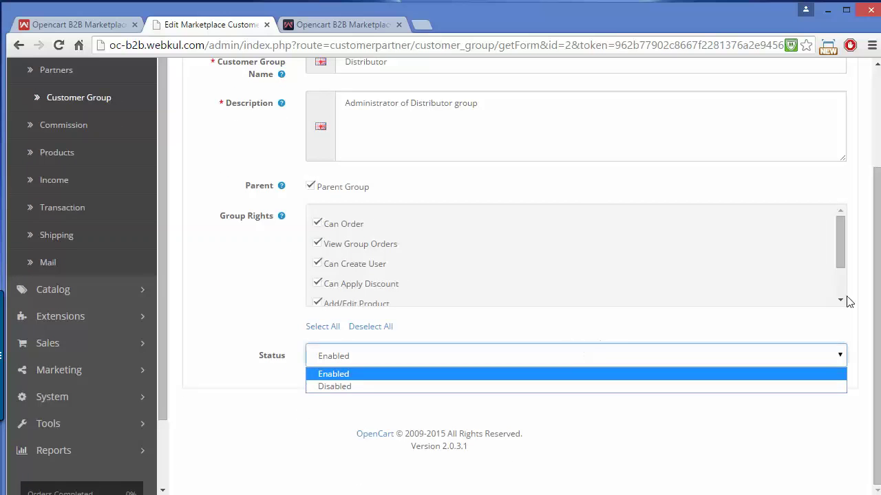
drag(877, 292, 867, 180)
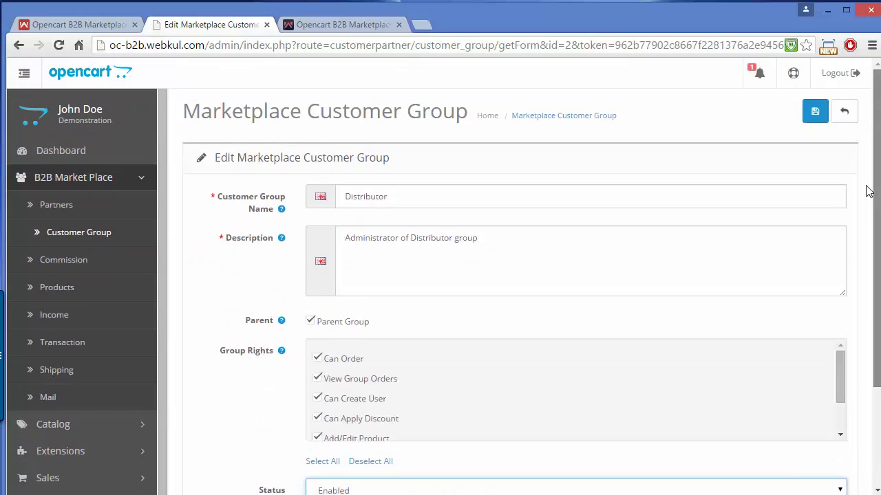
click(808, 122)
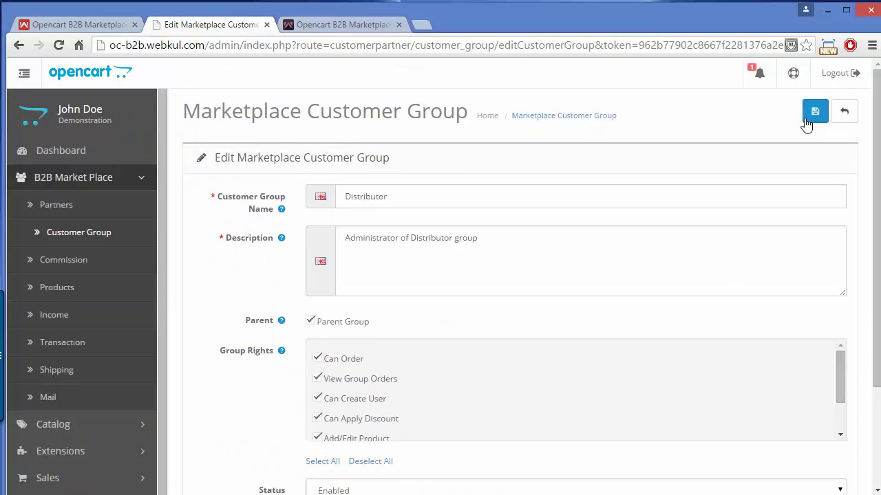
- Return to the marketplace customer group list and examine the groups with their rights, statuses and filters
click(125, 228)
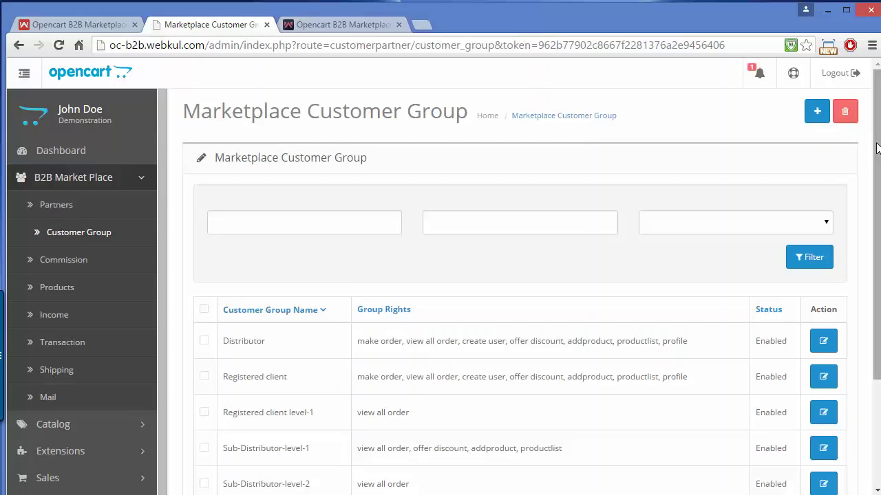
drag(876, 148, 878, 240)
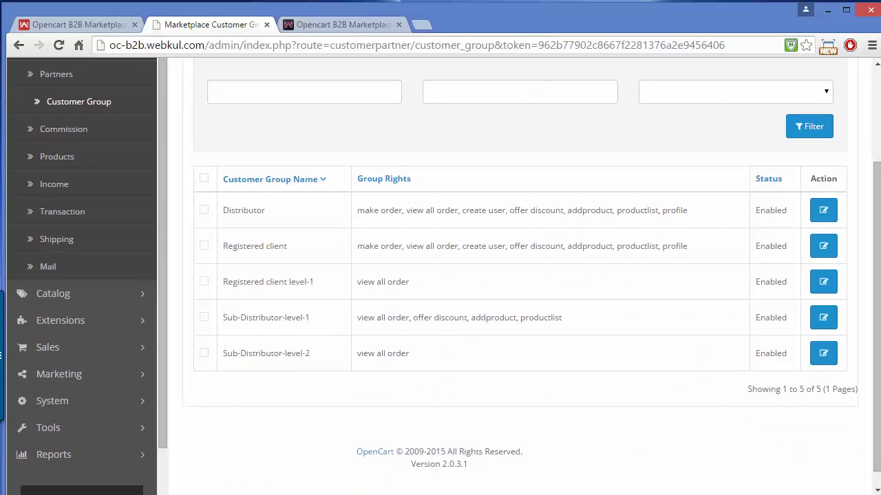
scroll(508, 480, up, 1)
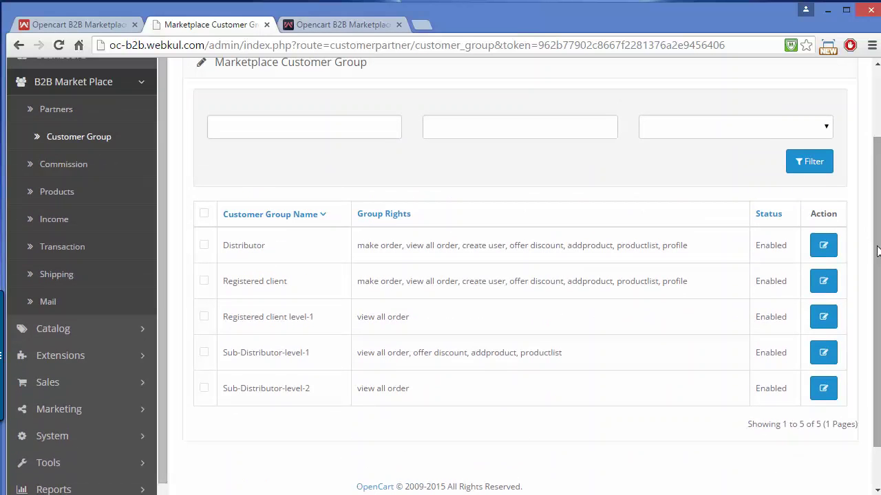
drag(876, 251, 876, 171)
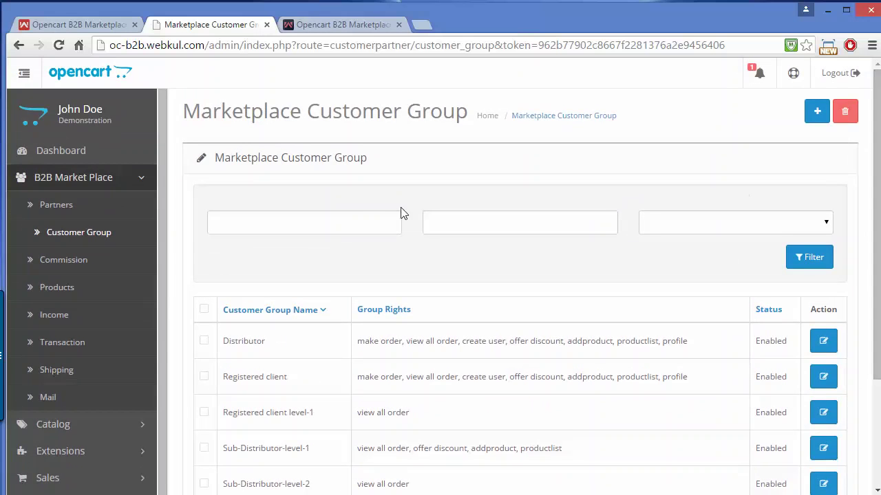
- Start a new marketplace commission for the Components category with a fixed commission of 10
click(88, 263)
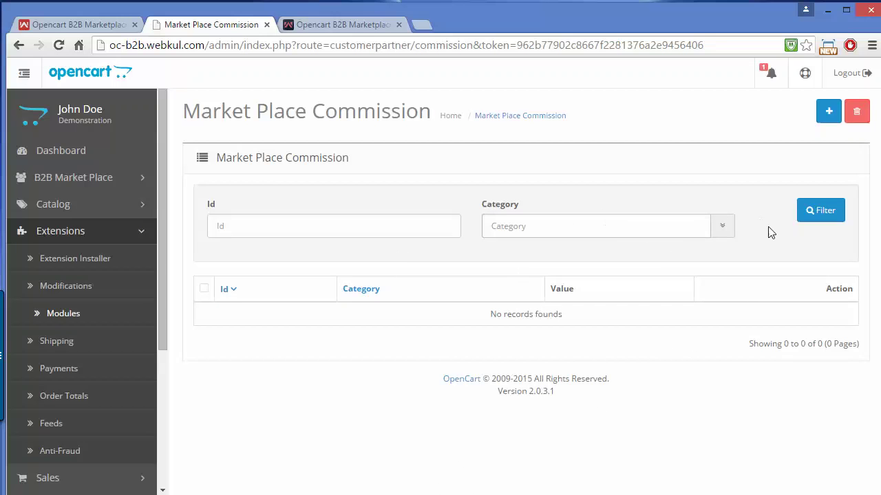
click(827, 122)
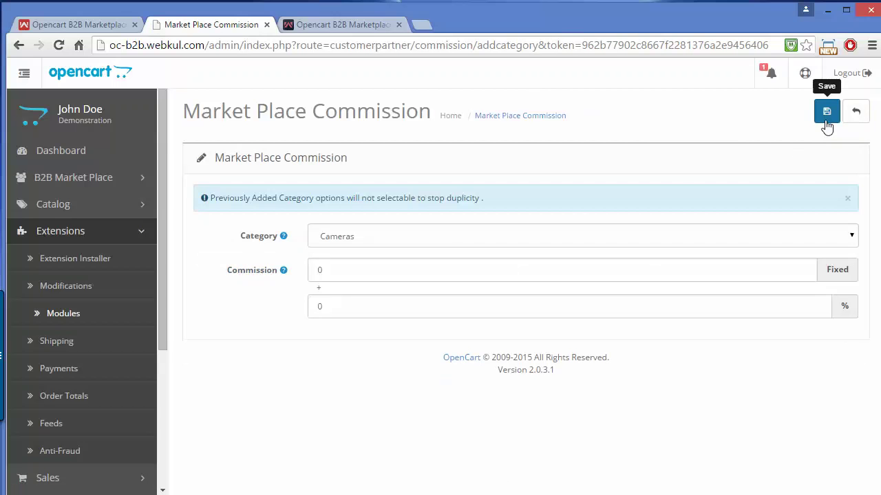
click(438, 242)
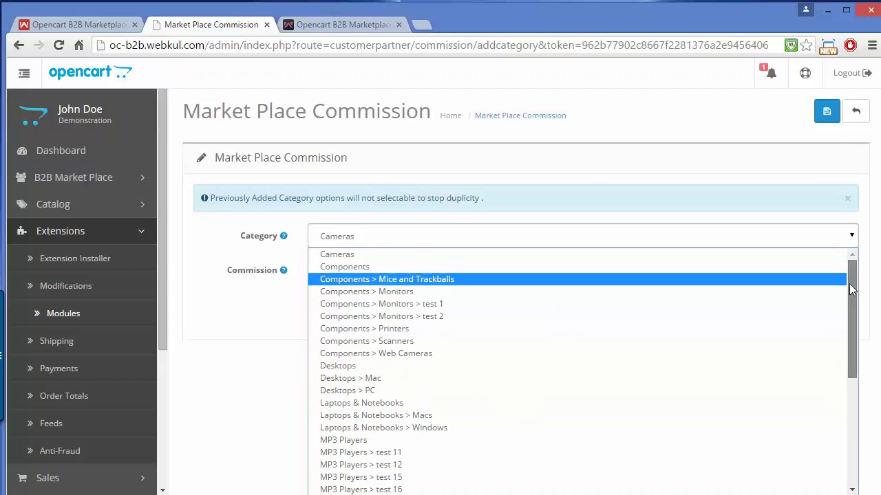
drag(849, 284, 757, 324)
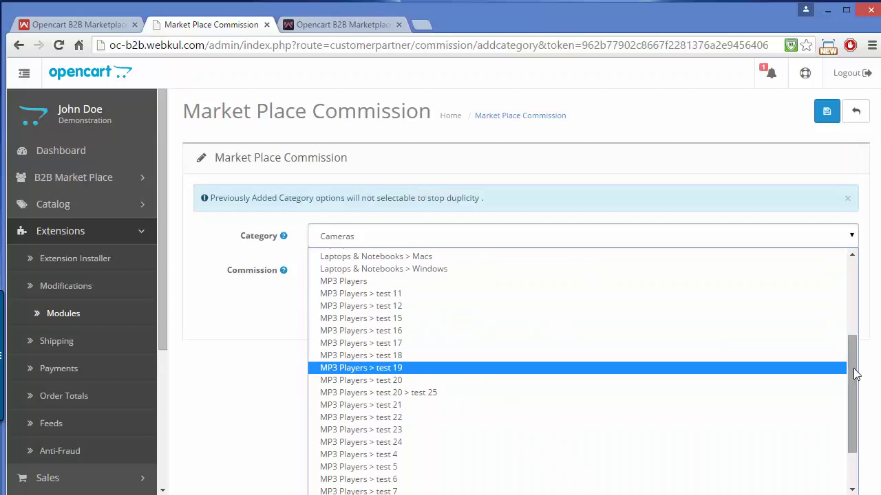
drag(855, 374, 842, 281)
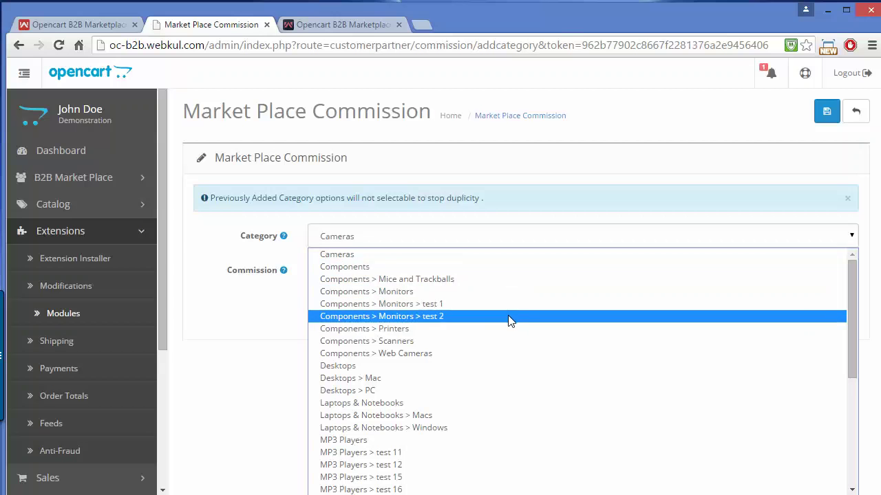
click(504, 269)
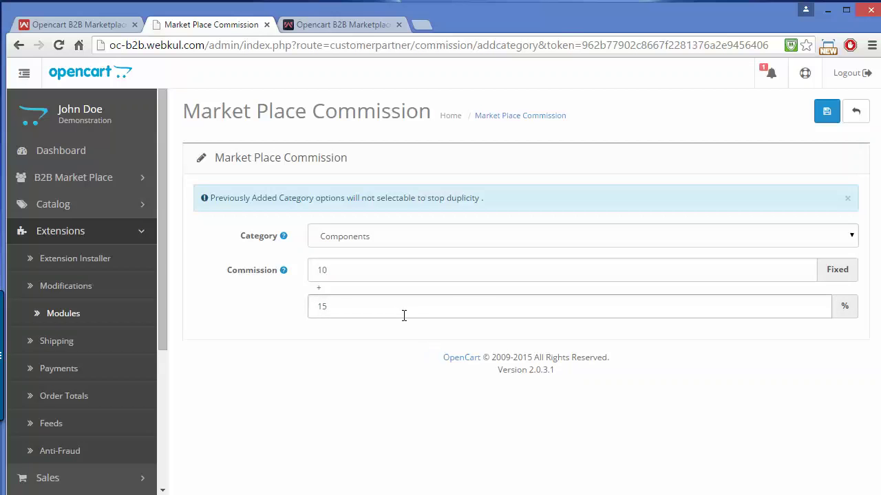
- Set the percentage part of the Components commission to 0 and save the commission
double_click(328, 306)
text(0)
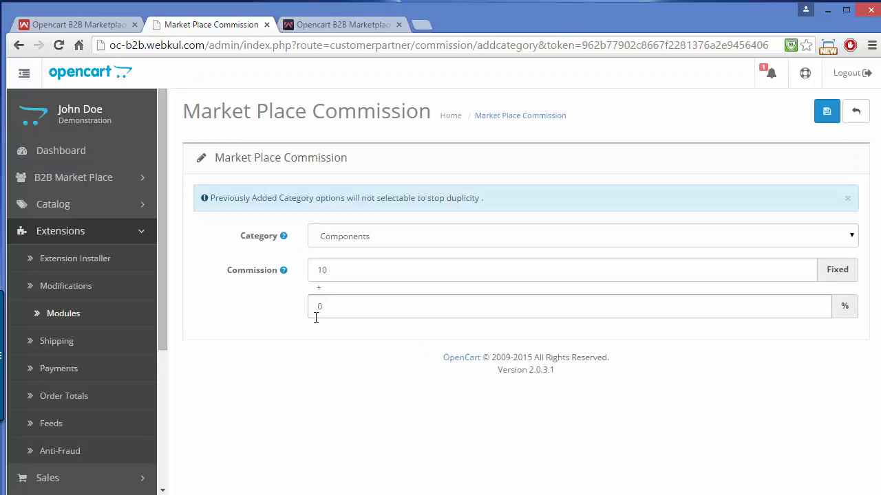
click(826, 115)
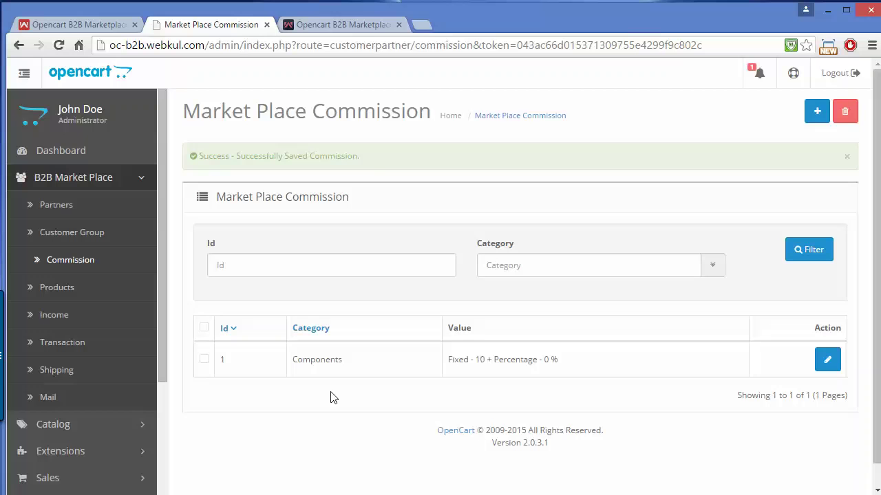
- Go to the marketplace products list and open the Canon EOS 5D for editing to examine its general information
click(124, 296)
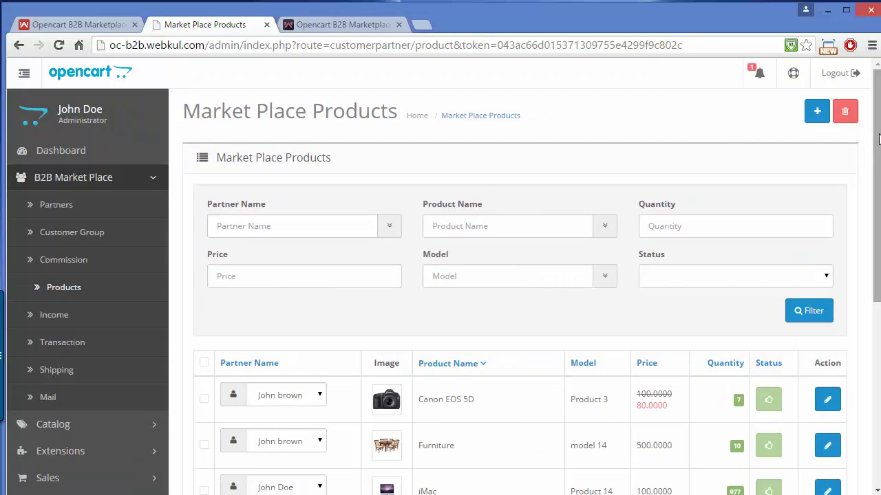
drag(879, 139, 874, 240)
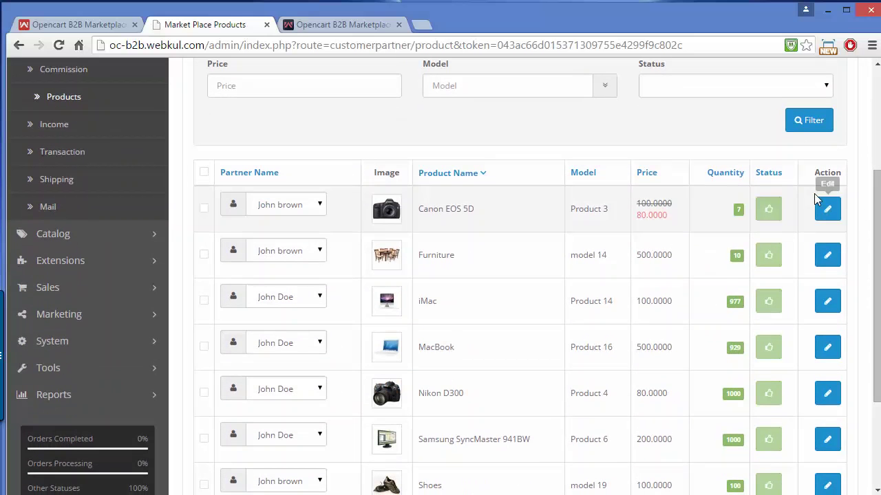
click(829, 217)
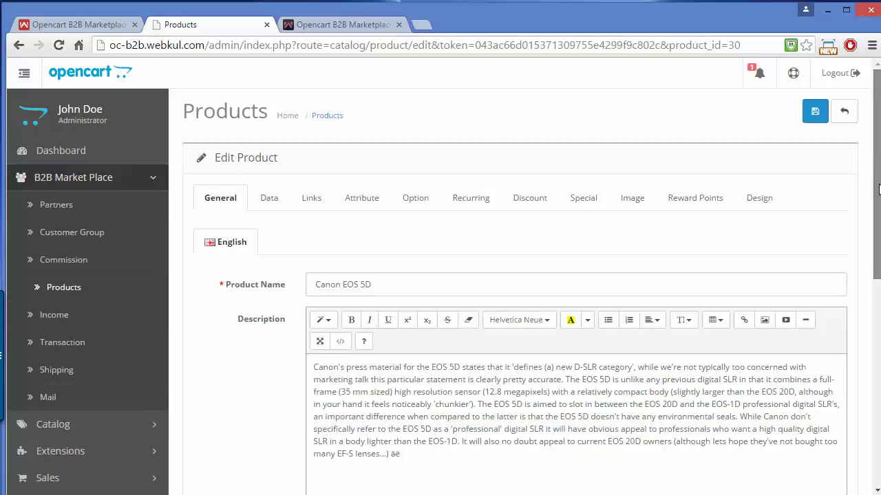
scroll(879, 190, down, 4)
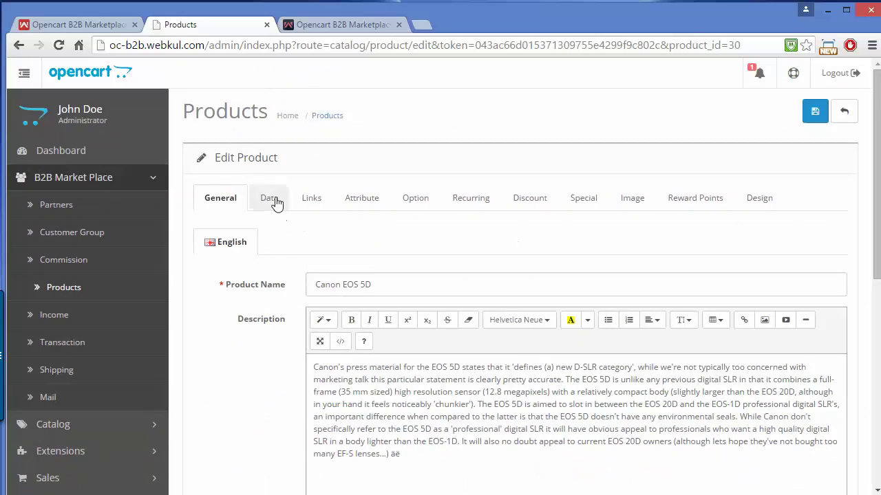
- Review the data, links, attribute, option and recurring settings of the Canon EOS 5D
click(269, 198)
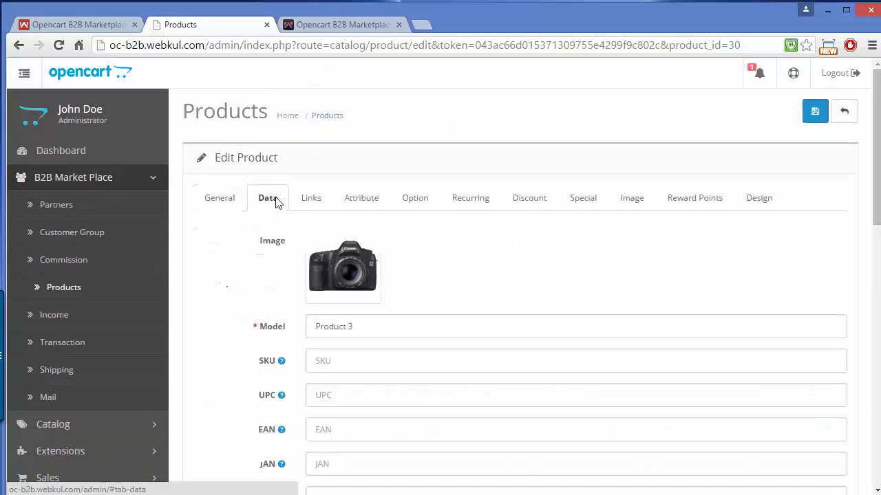
click(311, 203)
click(368, 205)
click(418, 205)
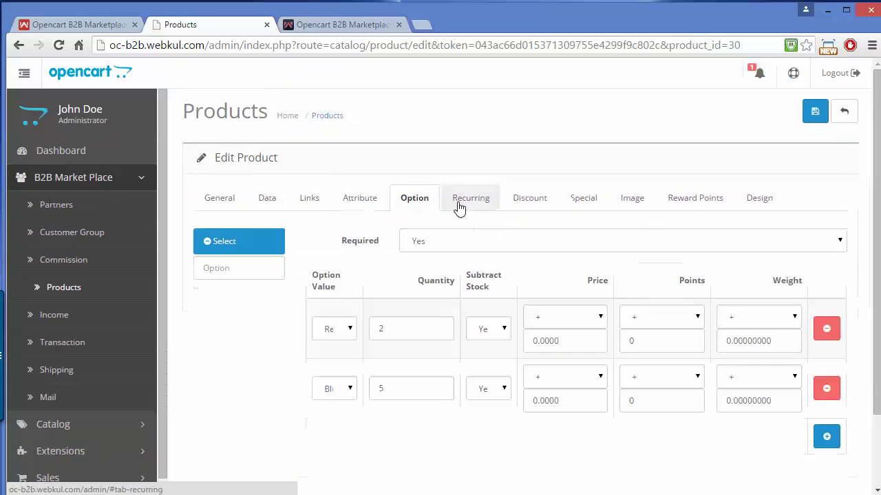
click(460, 207)
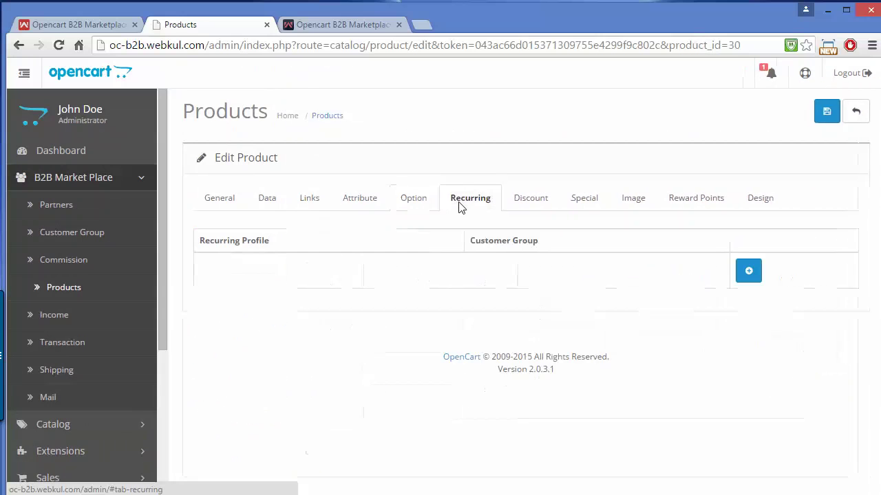
- Review the Canon EOS 5D's discount, special, image, reward points and design settings, save the product and dismiss the notice
click(530, 198)
click(583, 199)
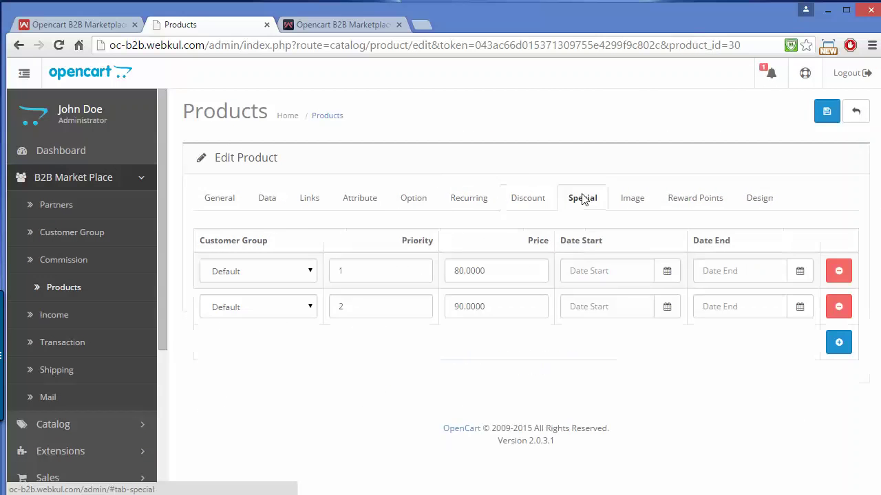
click(638, 205)
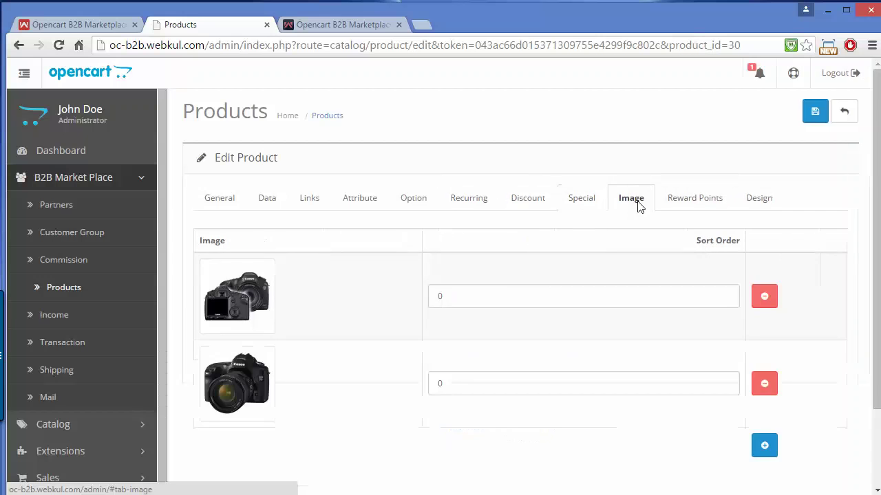
click(701, 214)
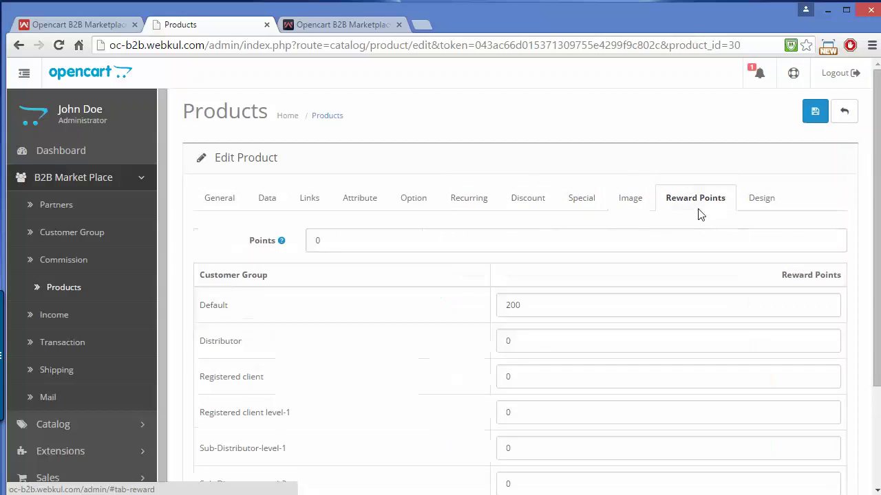
click(764, 211)
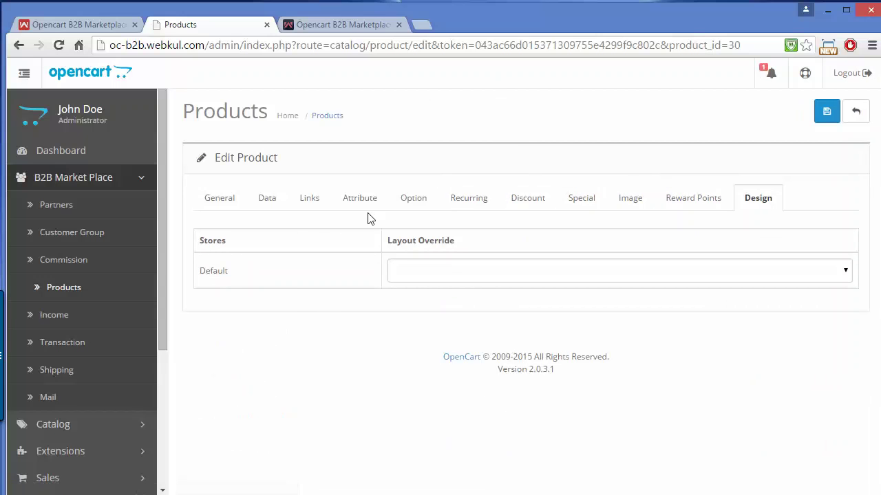
click(829, 115)
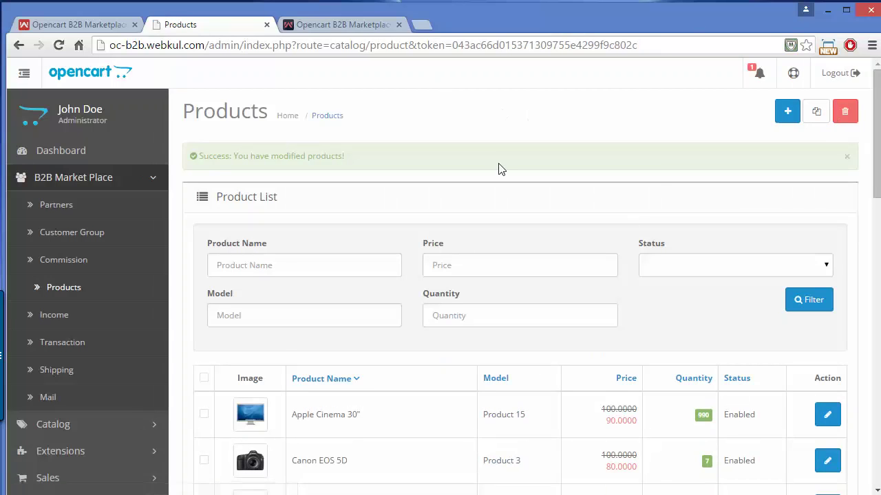
click(848, 157)
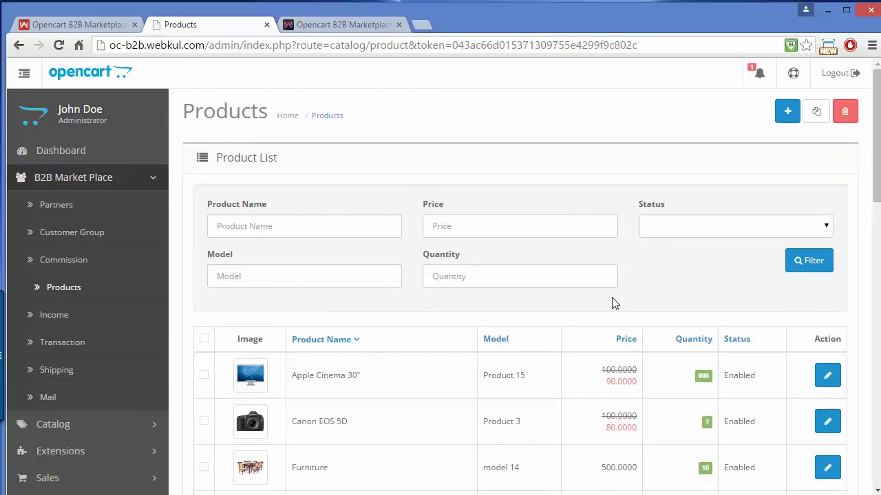
- Open a blank form for adding a product, examine its fields, and return to the product list
click(786, 117)
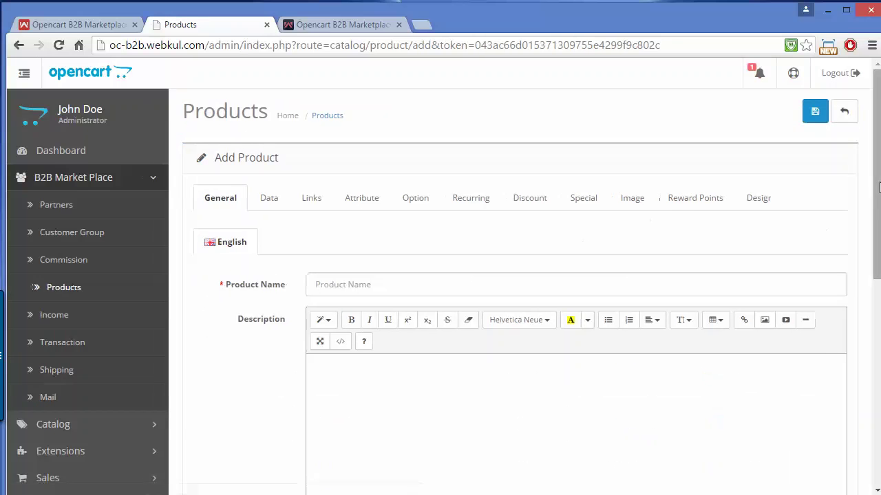
drag(879, 180, 878, 159)
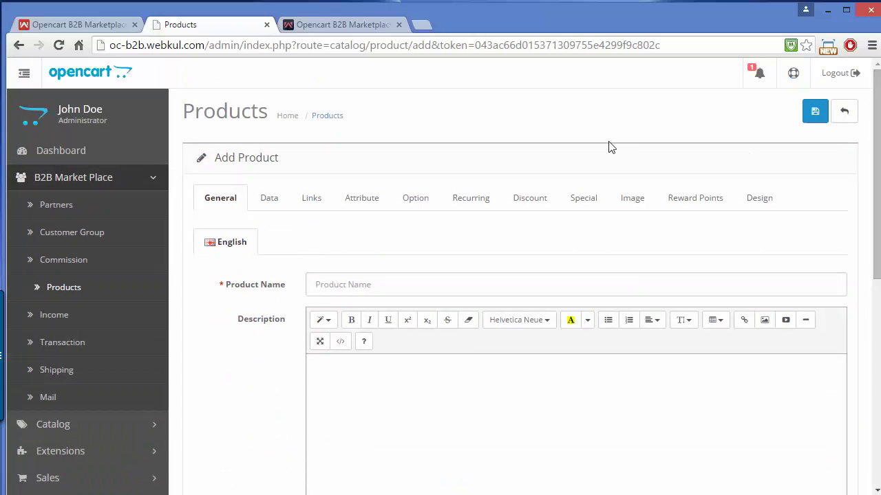
click(20, 45)
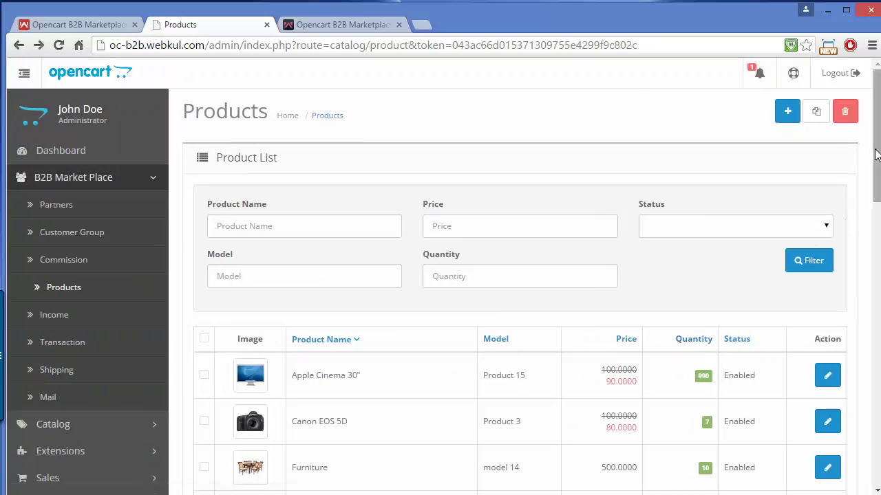
mouse_move(875, 154)
mouse_down()
mouse_move(876, 204)
mouse_move(875, 148)
mouse_up()
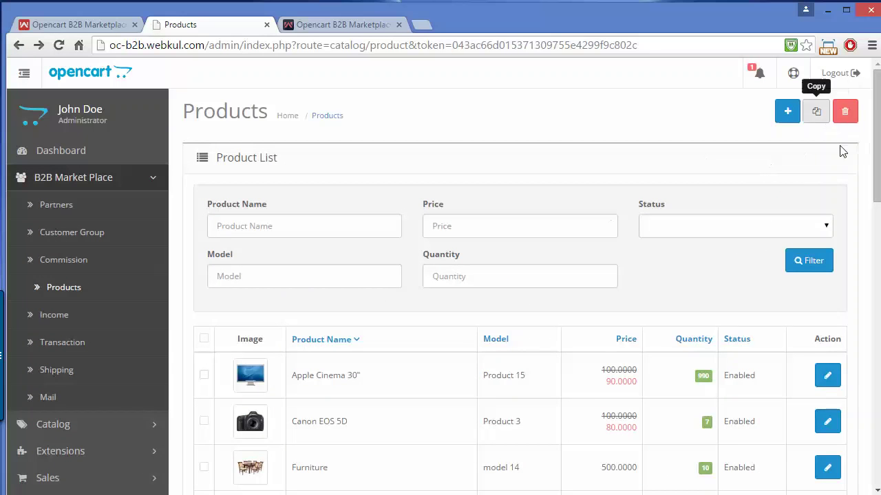
- Open the marketplace income overview and start a payment transaction for the listed seller's remaining amount
click(121, 328)
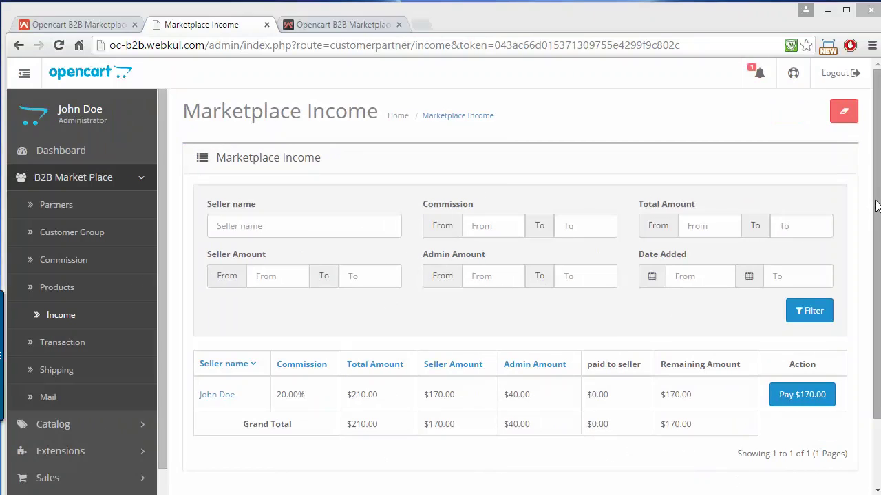
drag(876, 206, 877, 242)
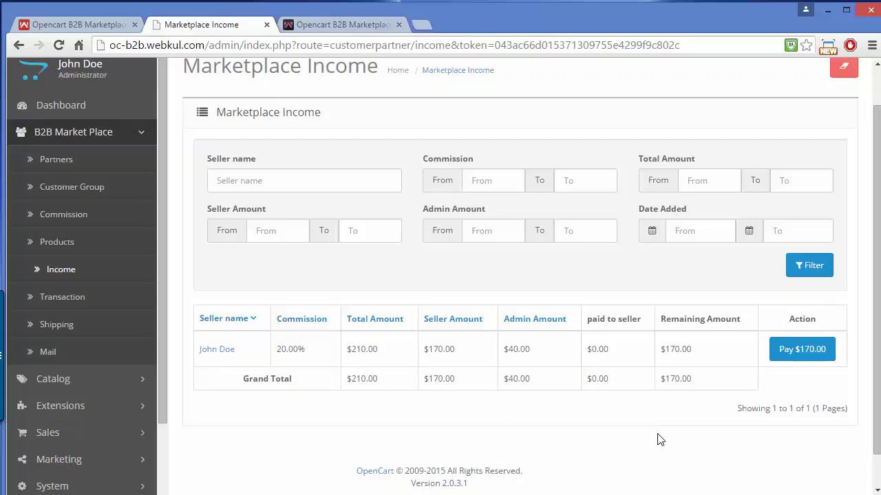
click(802, 350)
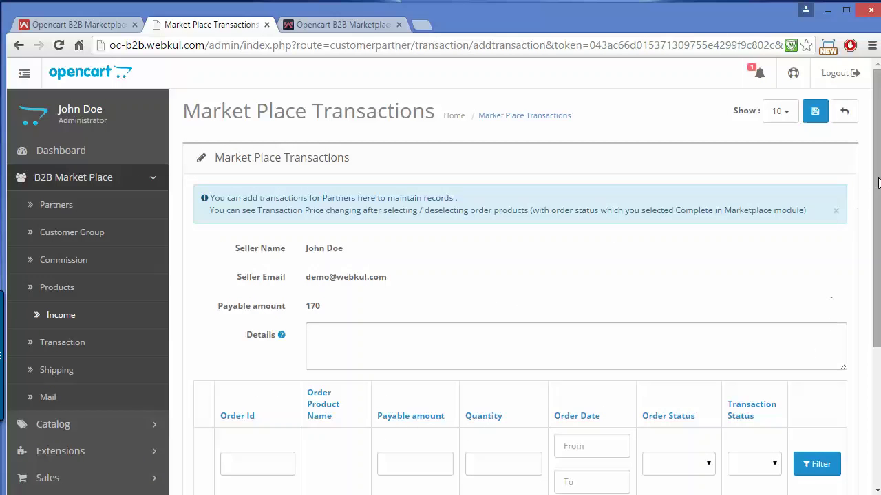
- Examine the seller's payment transaction form, including the details field and the order products selected for payment
drag(876, 184, 868, 165)
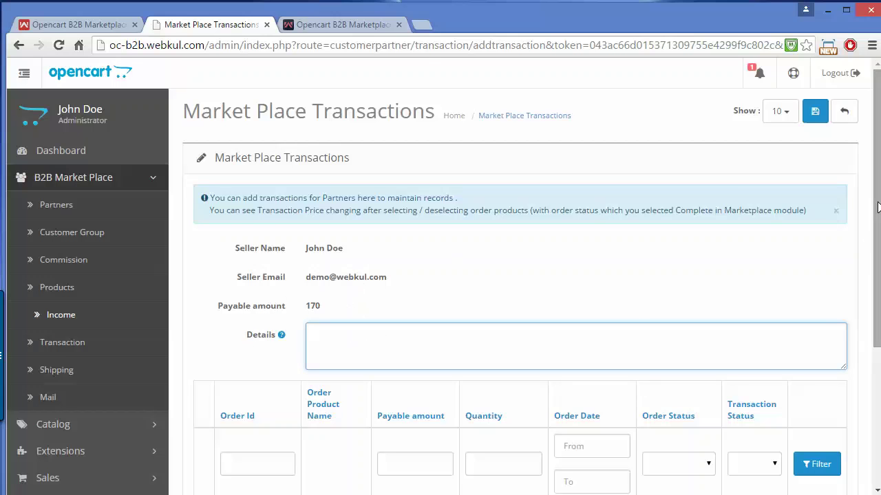
drag(879, 211, 880, 294)
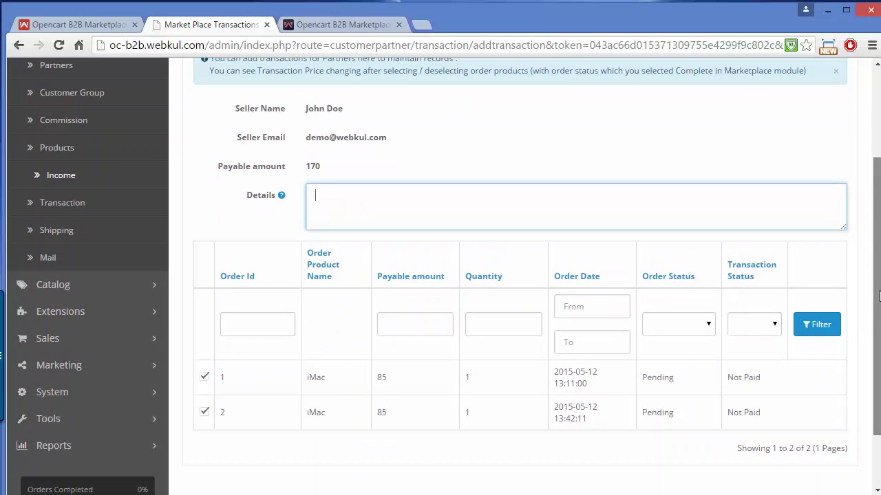
drag(879, 294, 877, 265)
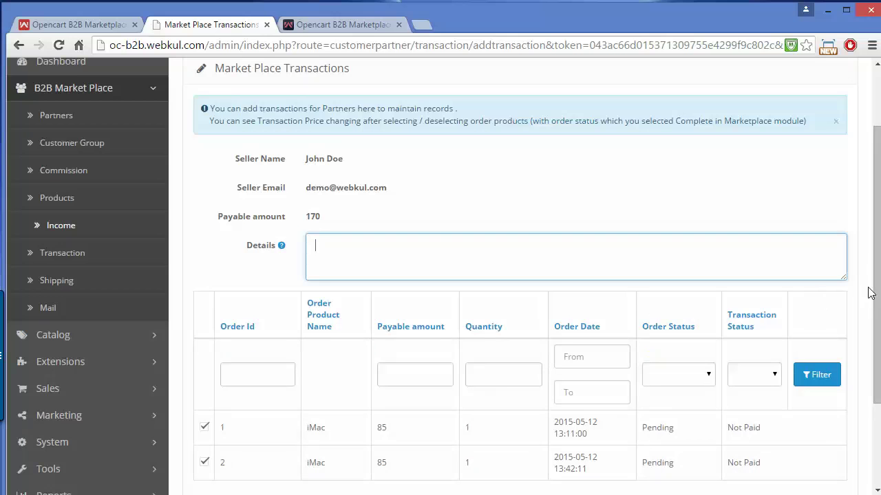
- Leave the seller's payment form without saving, check the marketplace income overview, and open the marketplace transaction list
drag(876, 292, 873, 238)
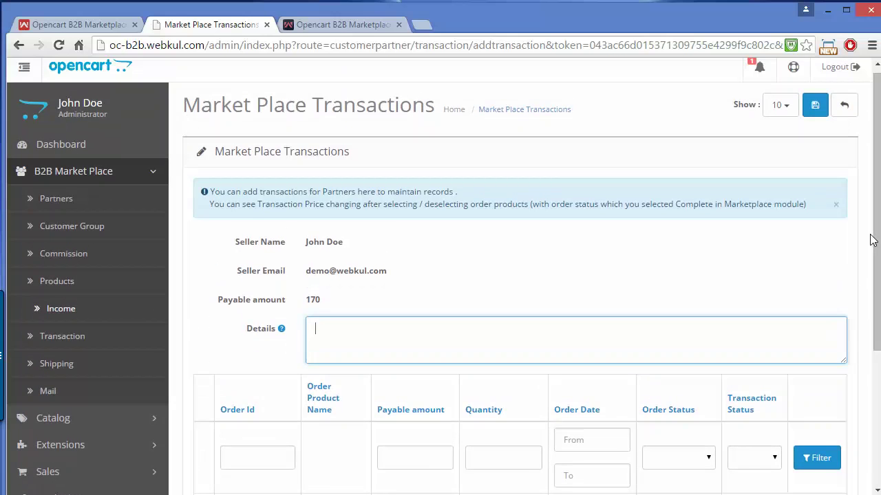
click(836, 205)
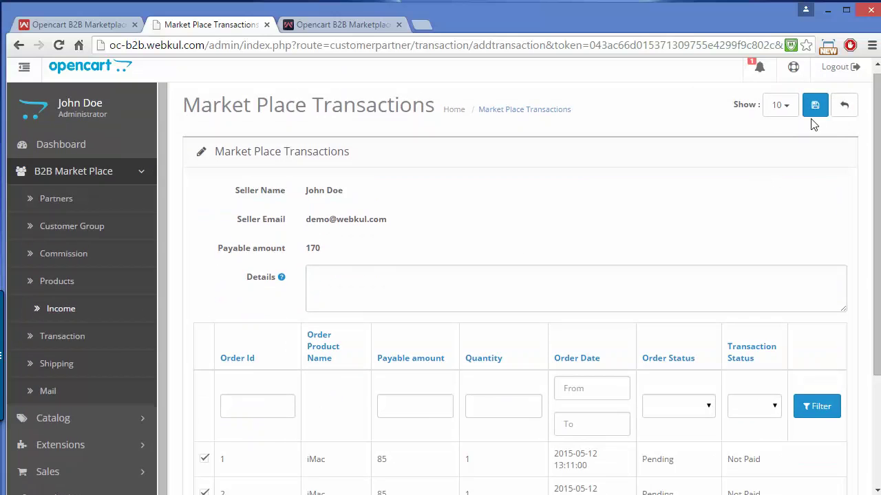
click(840, 103)
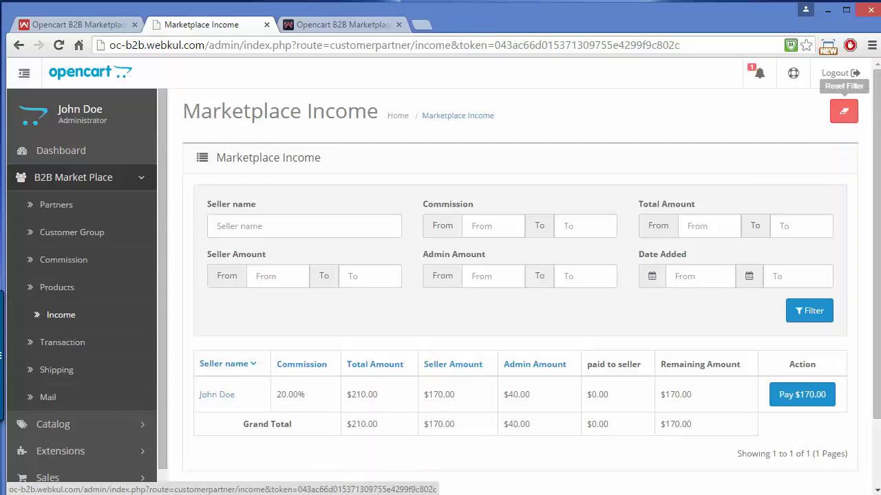
scroll(878, 163, down, 1)
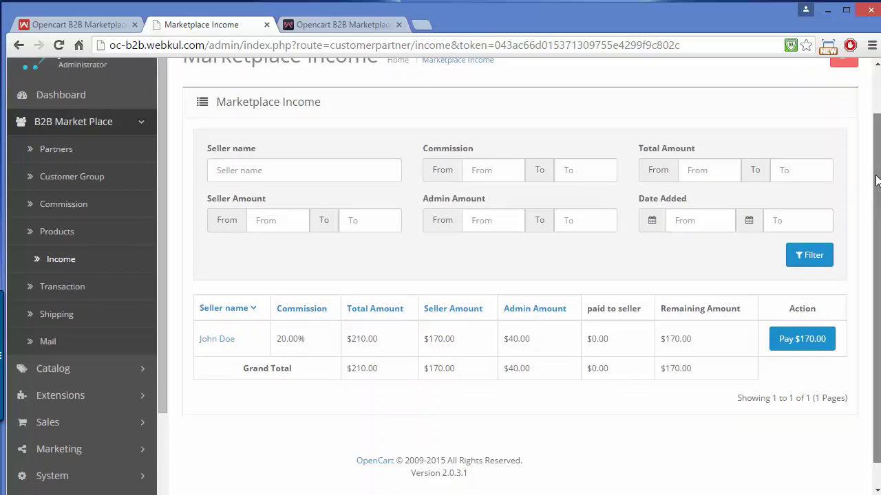
scroll(874, 138, up, 1)
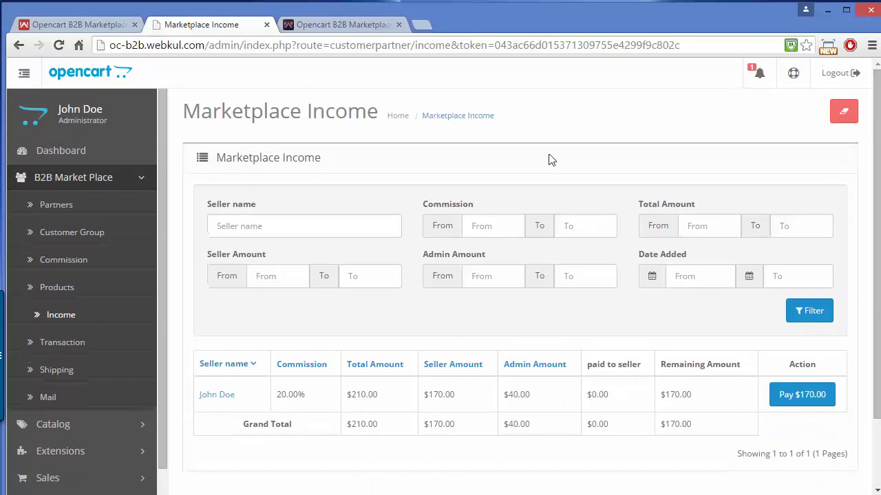
click(88, 353)
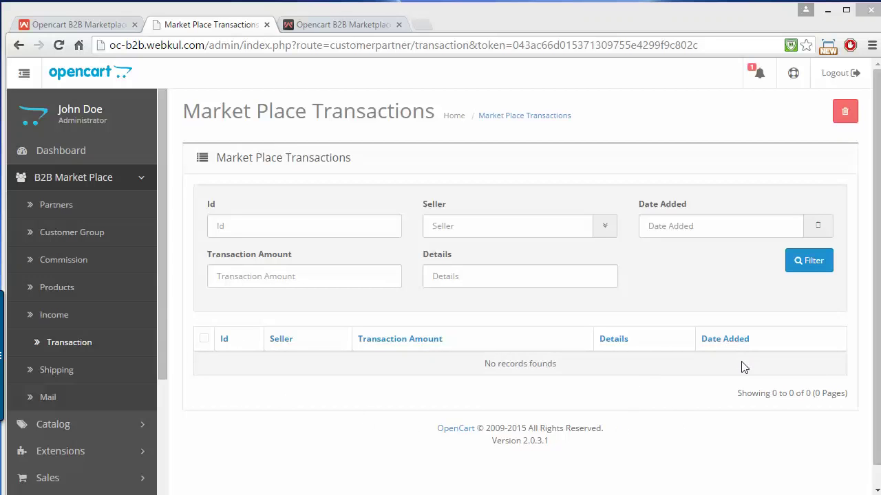
- Open the marketplace shipping import form and return to it from demo_shipping.csv in LibreOffice Calc
click(80, 372)
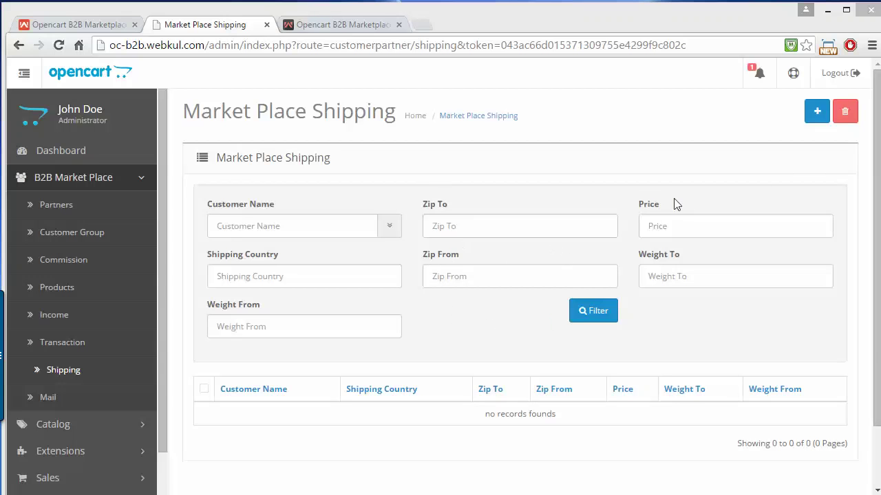
click(816, 112)
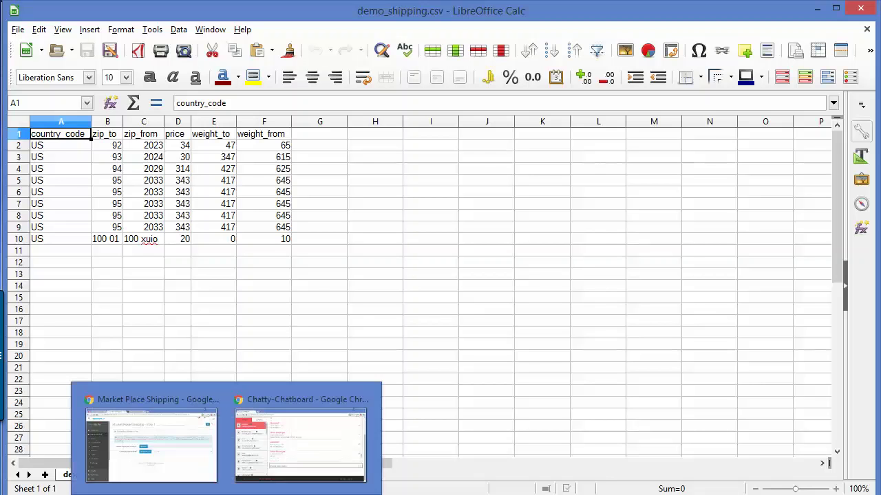
click(174, 451)
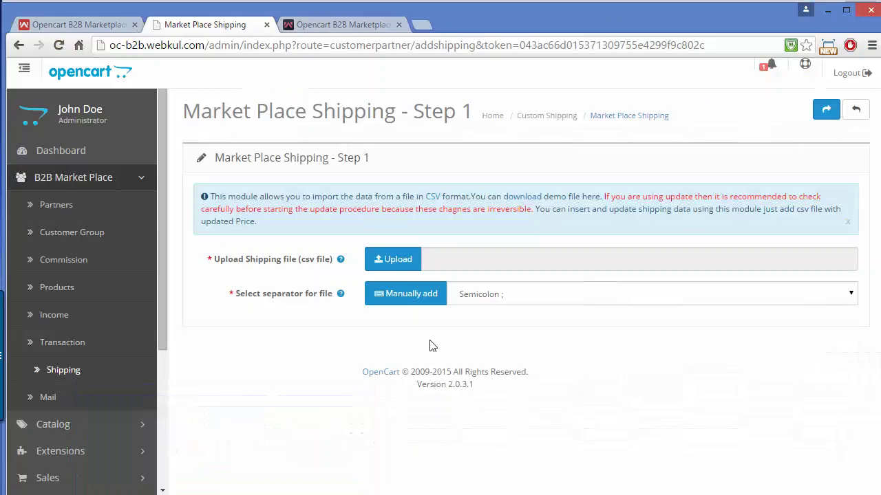
- Choose demo_shipping.csv from the Downloads folder as the shipping file to upload
click(386, 271)
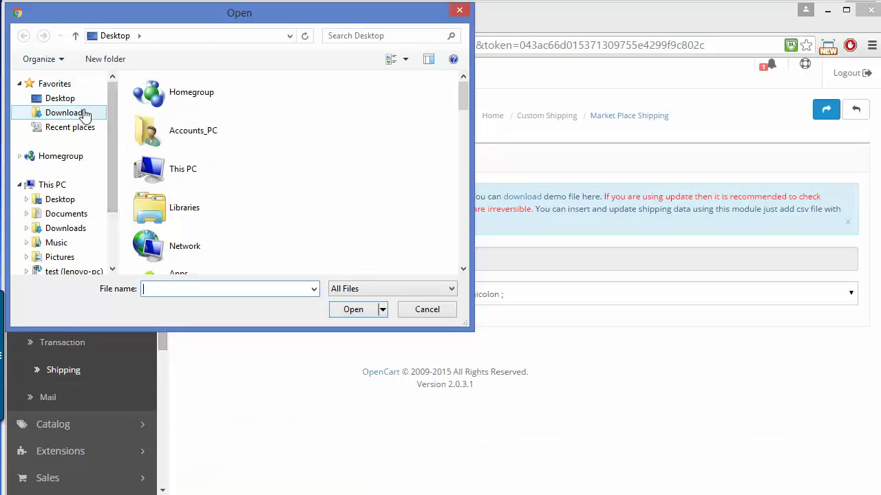
click(85, 114)
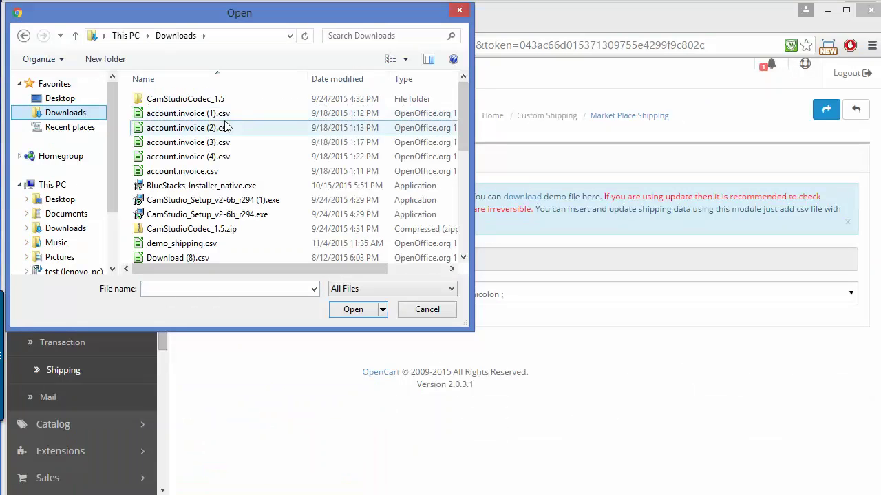
drag(462, 114, 466, 150)
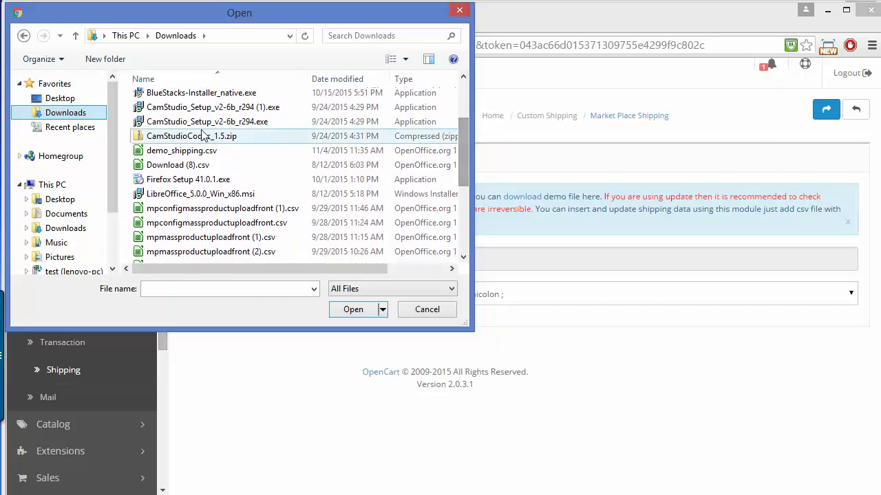
click(182, 150)
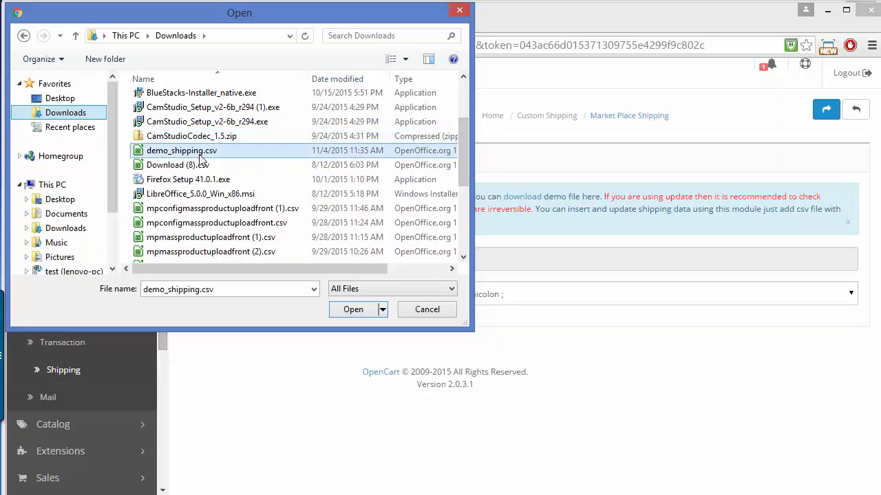
click(355, 309)
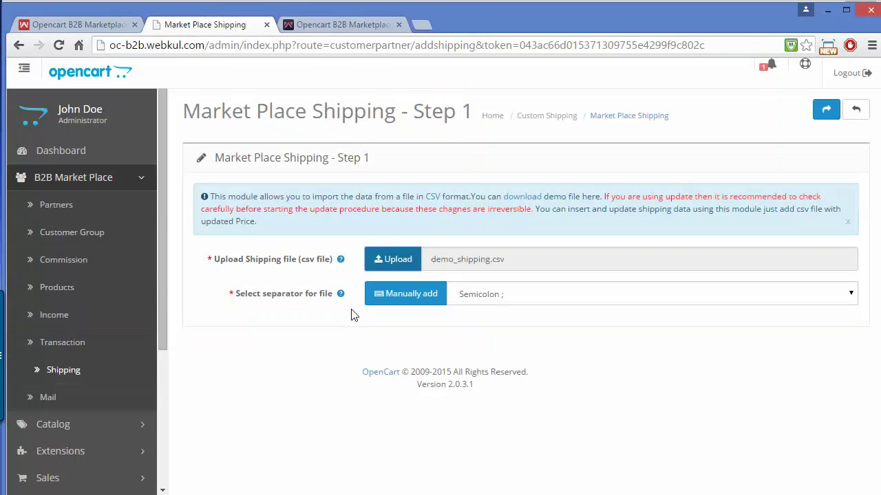
- Set the shipping file's separator to Comma and continue to the column matching stage
click(632, 298)
click(582, 338)
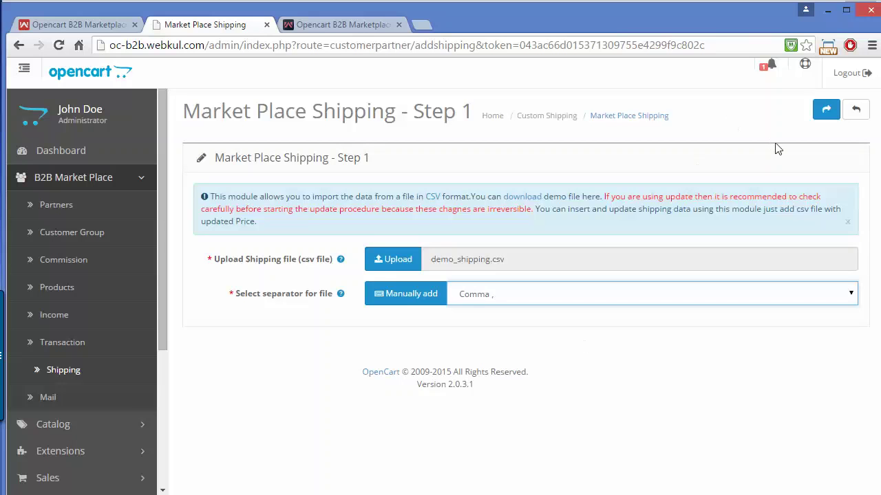
click(823, 113)
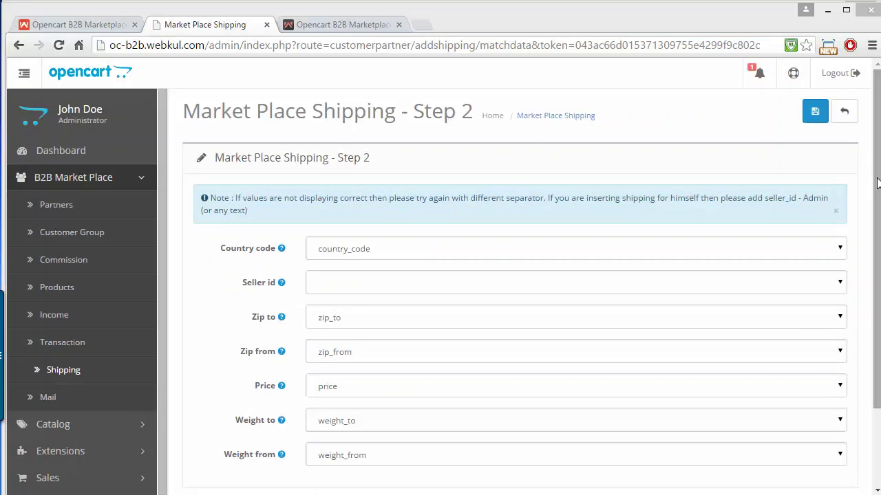
- Review the shipping column matching, leave the Seller id unassigned, and save the import
drag(877, 181, 876, 216)
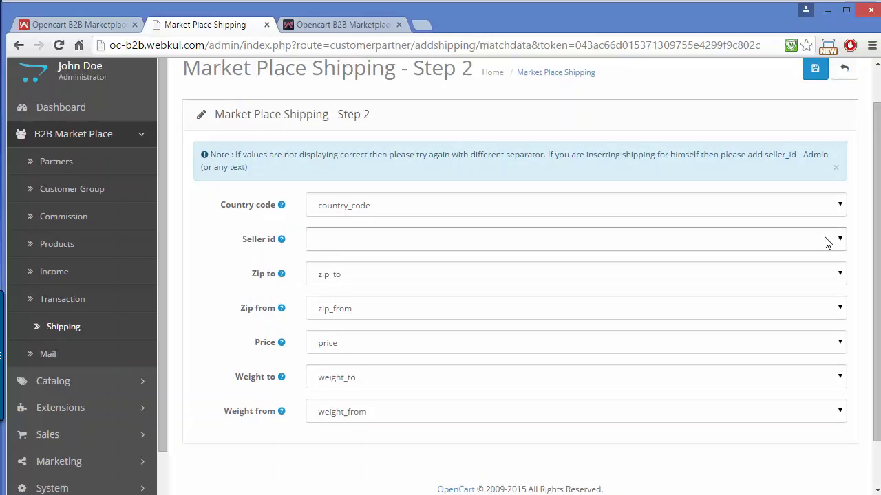
click(771, 240)
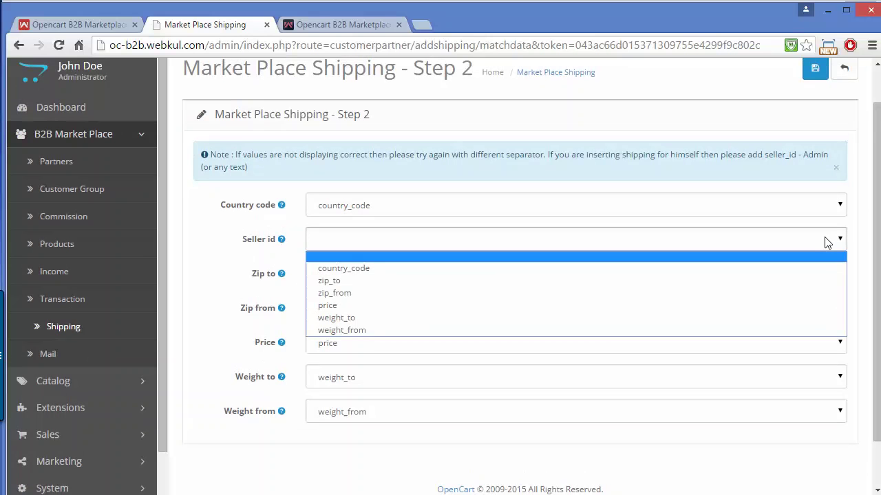
click(828, 241)
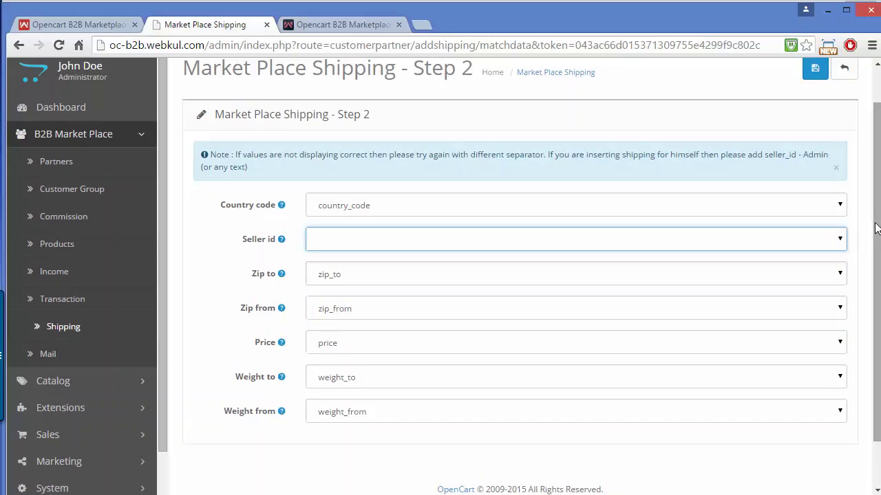
drag(876, 228, 871, 197)
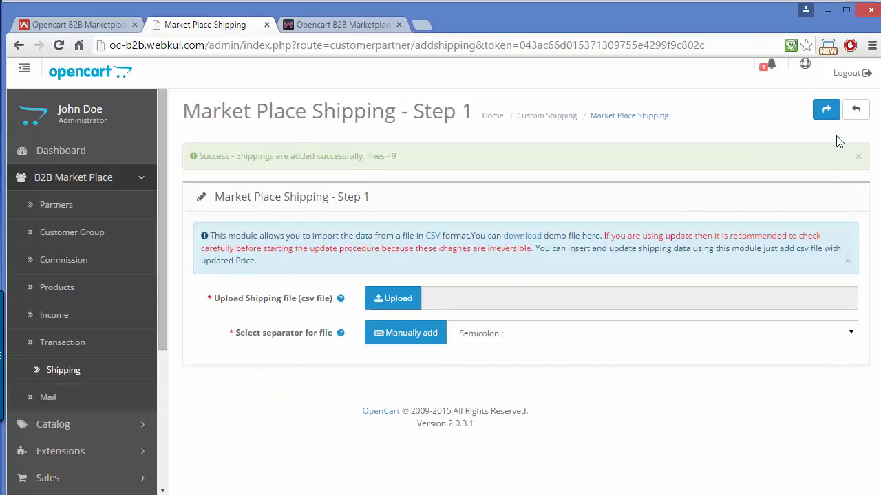
- Return to the marketplace shipping list and examine the imported rates for all sellers
click(857, 115)
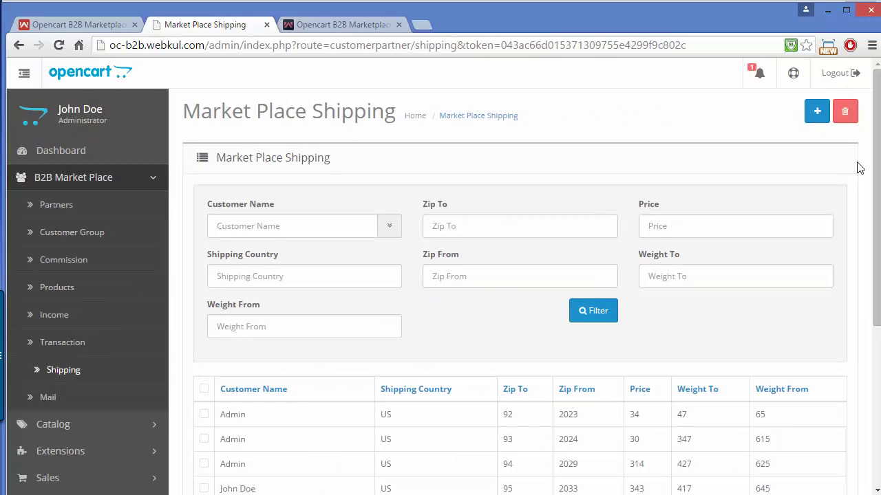
drag(876, 155, 877, 297)
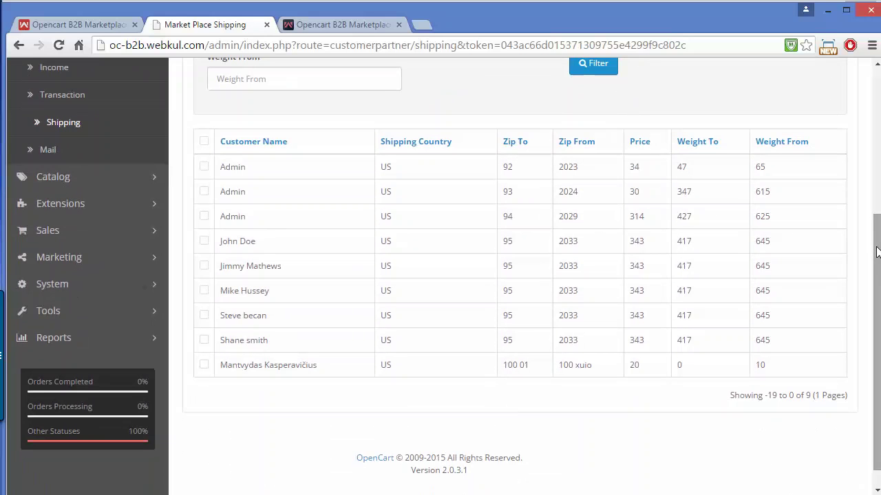
drag(877, 252, 872, 94)
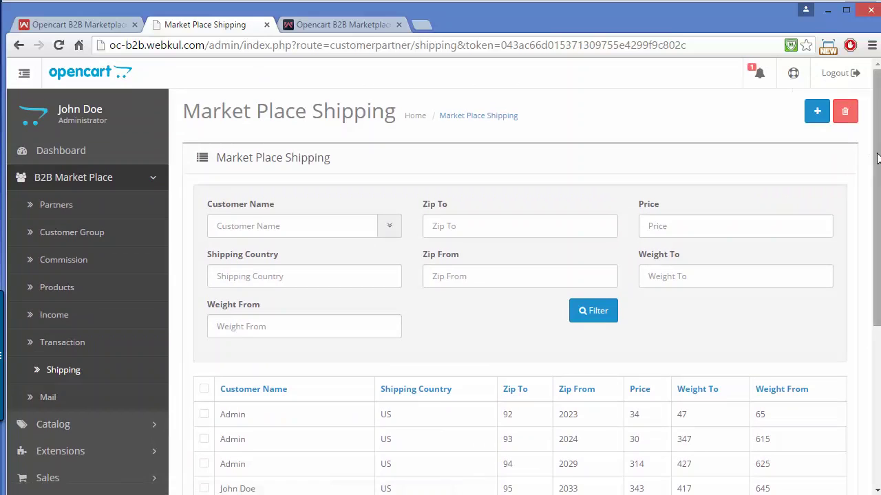
- Delete the three Admin shipping rates and the first seller rate below them, confirm the deletion, and dismiss the notice
mouse_move(872, 167)
mouse_down()
mouse_move(873, 261)
mouse_move(873, 171)
mouse_up()
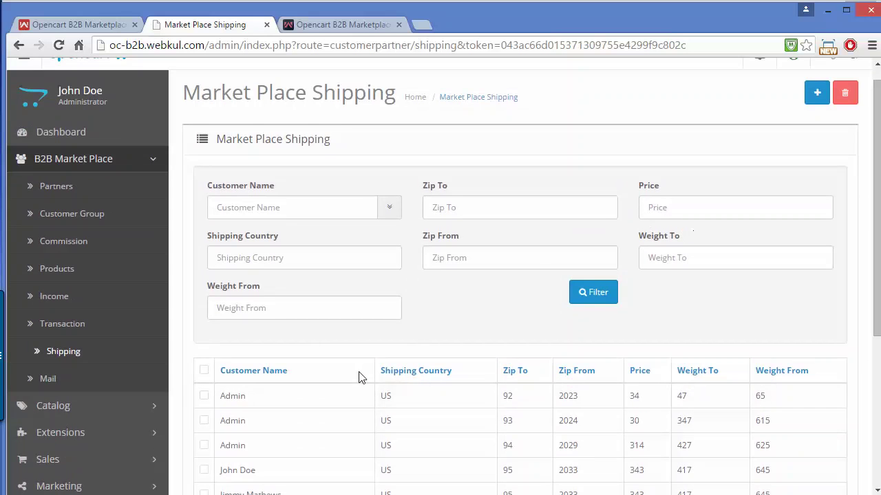
click(204, 421)
click(203, 446)
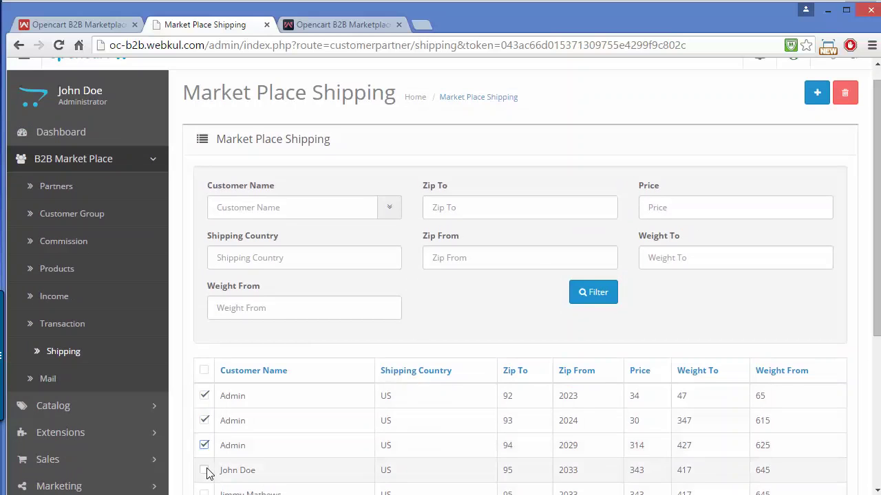
click(845, 91)
click(471, 144)
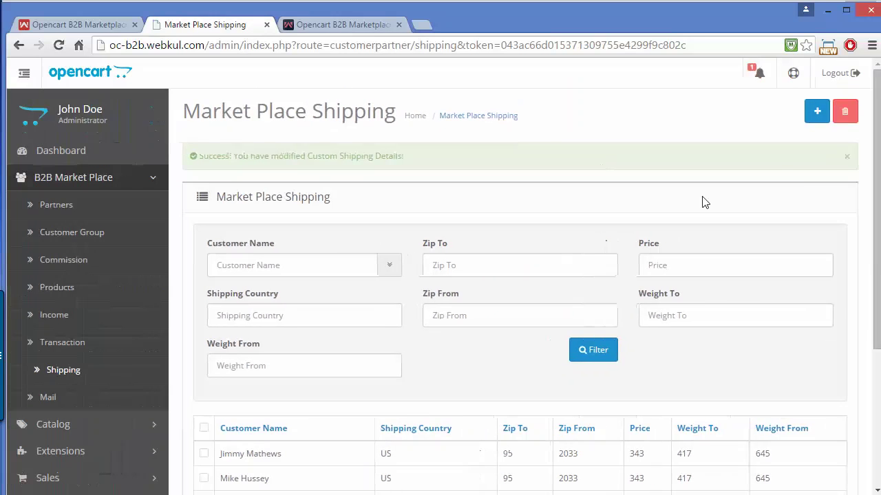
click(847, 157)
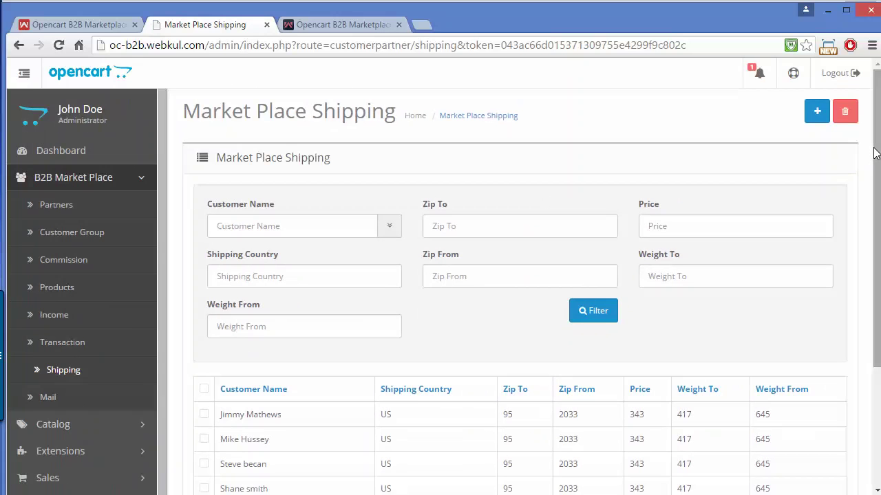
- Open the marketplace mail list and examine the names, subjects and messages of the mail templates
scroll(875, 153, down, 1)
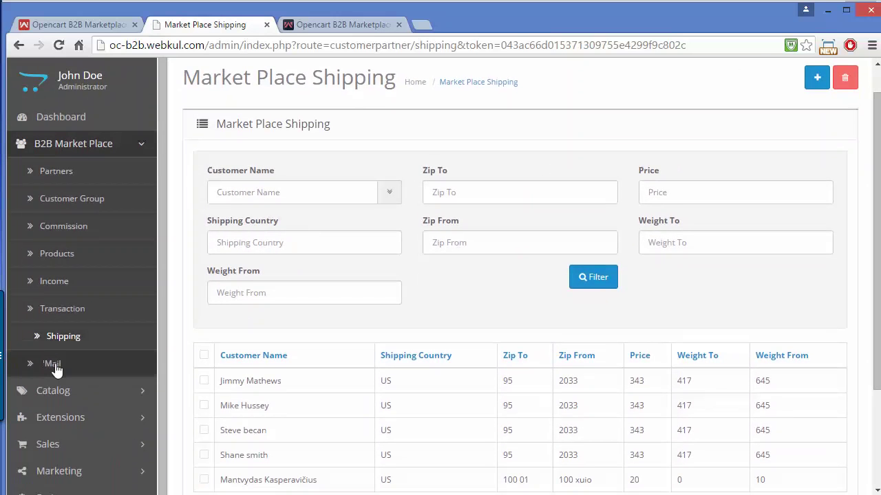
click(55, 370)
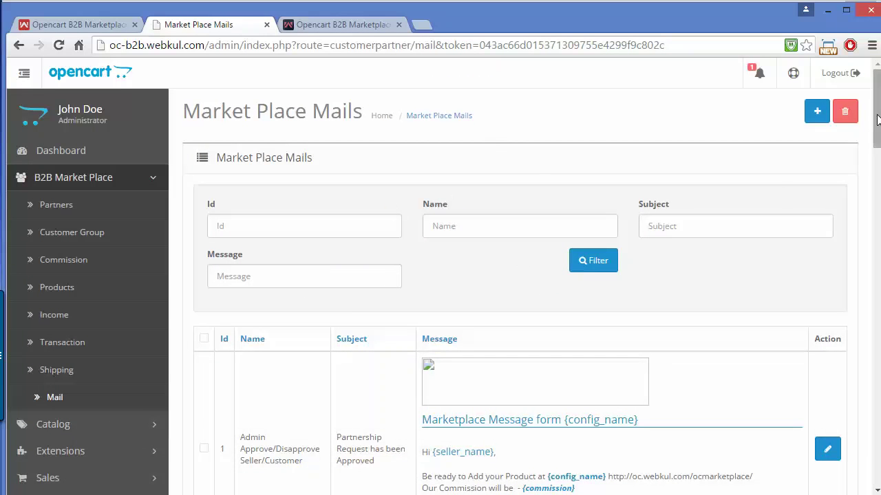
drag(875, 128, 875, 171)
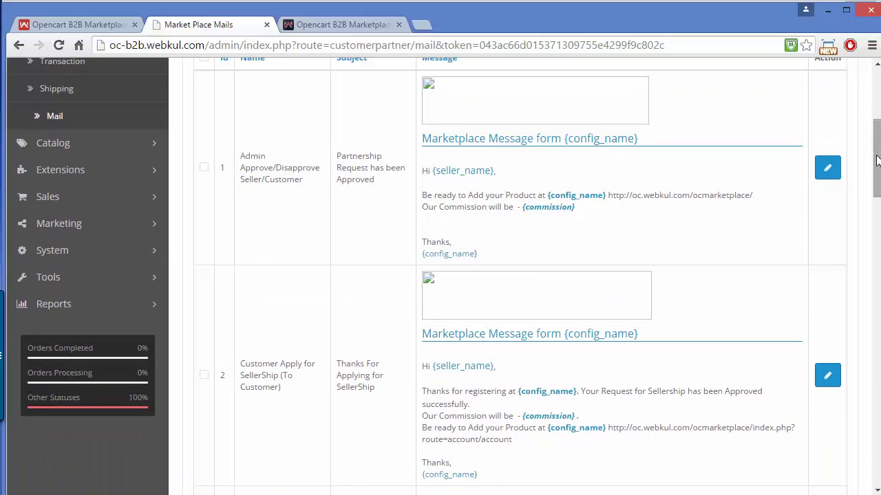
scroll(459, 318, down, 3)
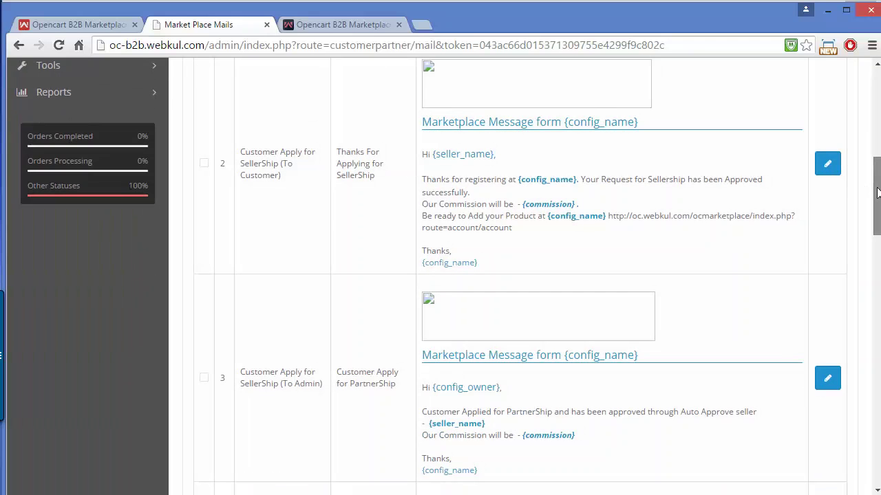
drag(877, 205, 722, 90)
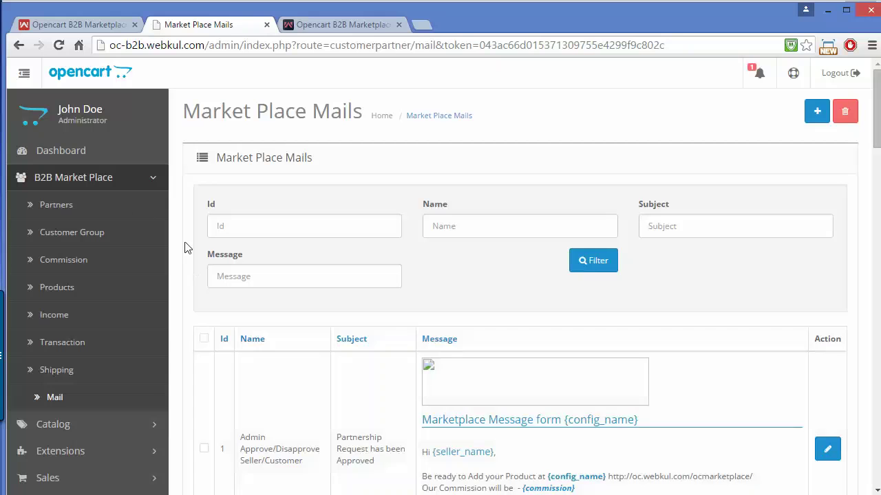
- Leave the marketplace mail list and open the admin dashboard
click(123, 186)
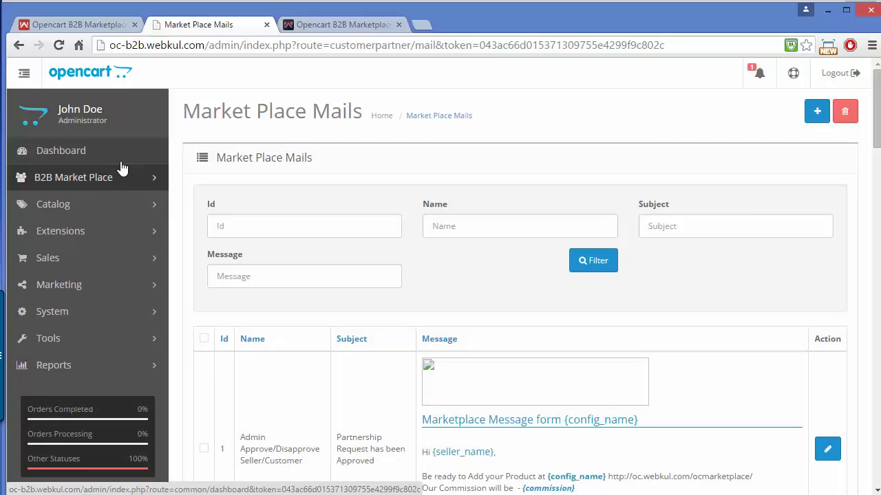
click(120, 164)
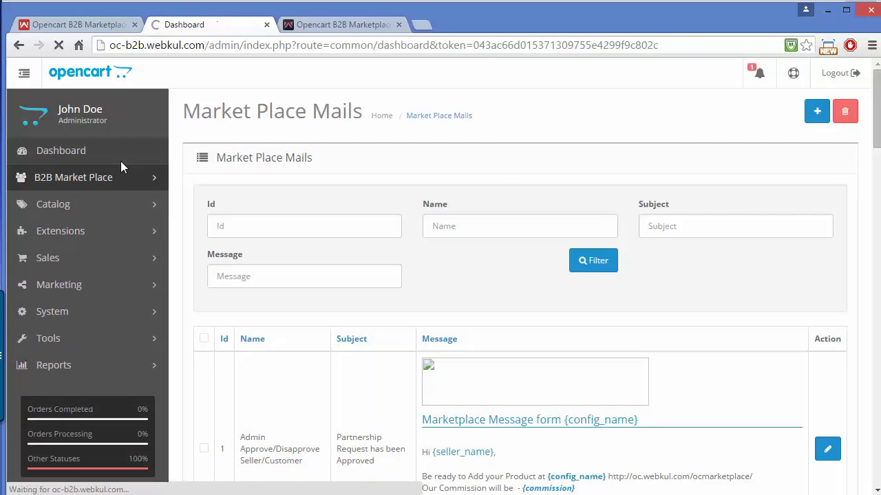